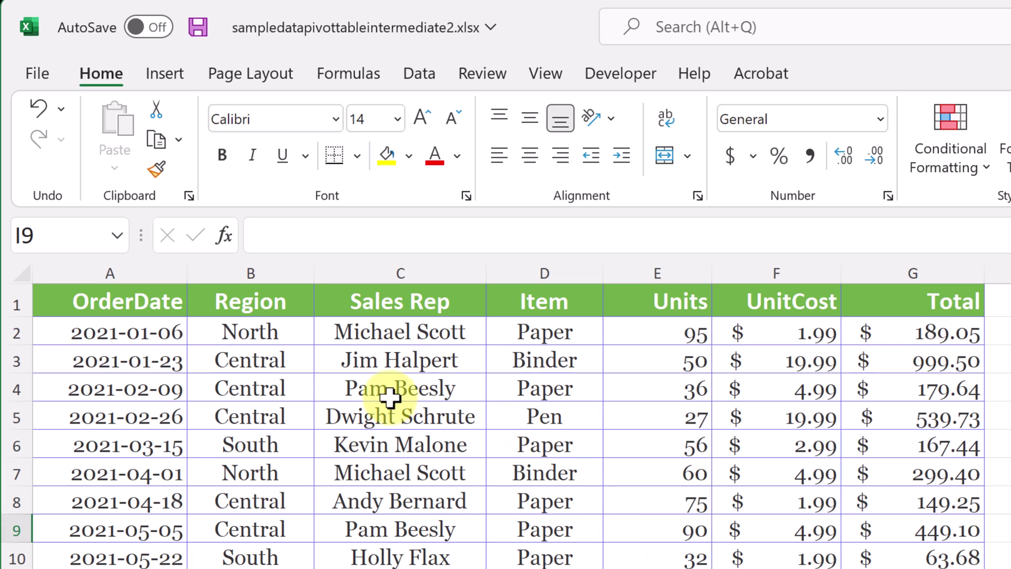
- Preview the recommended PivotTables with cell C8 in the sales data selected, and dismiss them without inserting one
{"action": "left_click", "coordinate": [163, 79]}
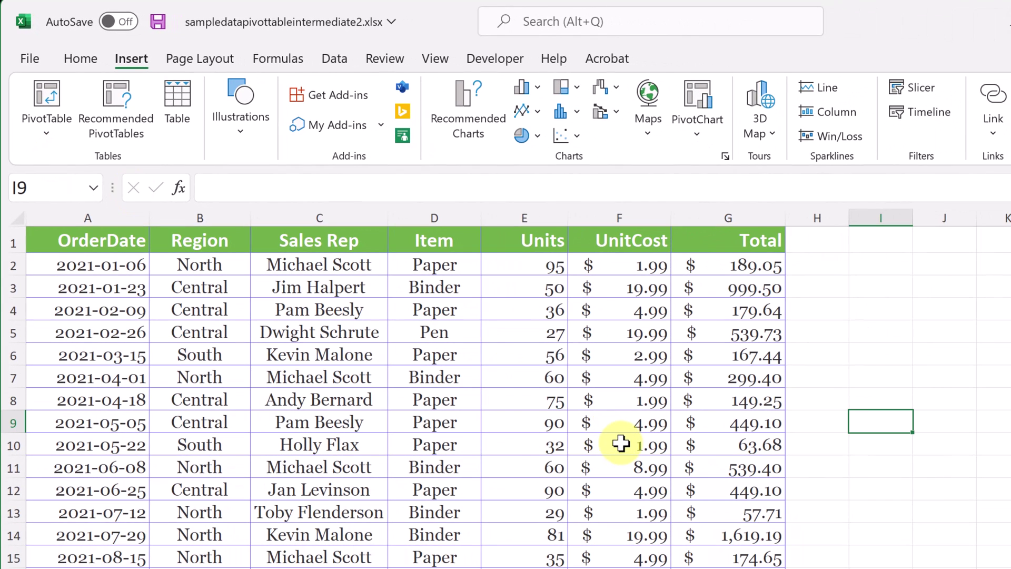
{"action": "left_click", "coordinate": [328, 402]}
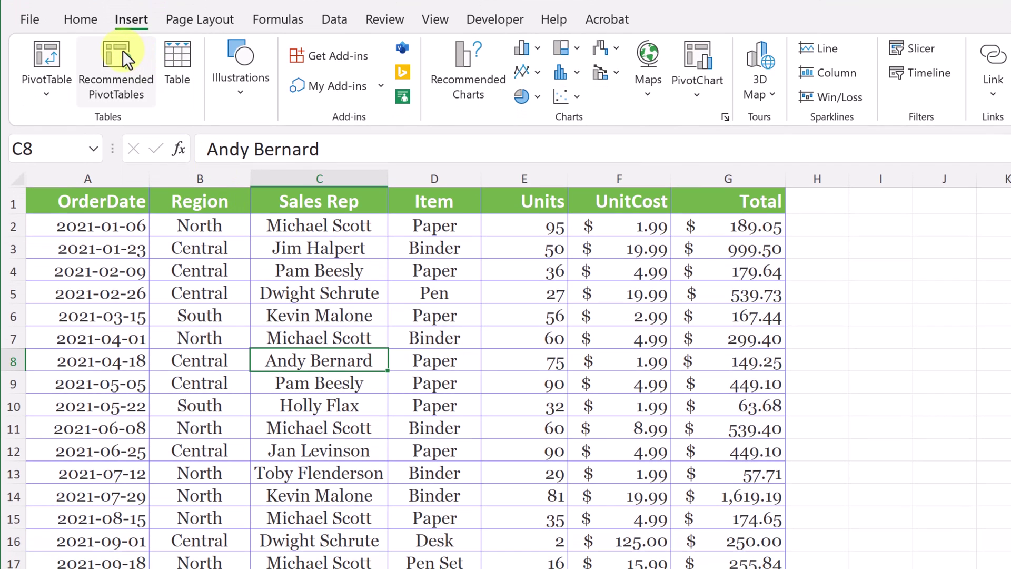
{"action": "left_click", "coordinate": [127, 59]}
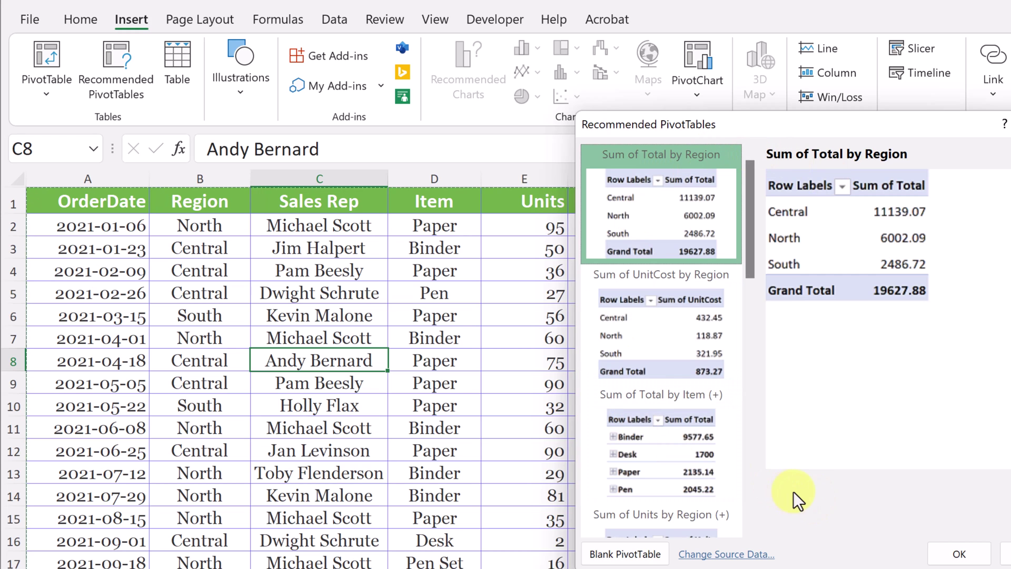
{"action": "left_click", "coordinate": [1007, 554]}
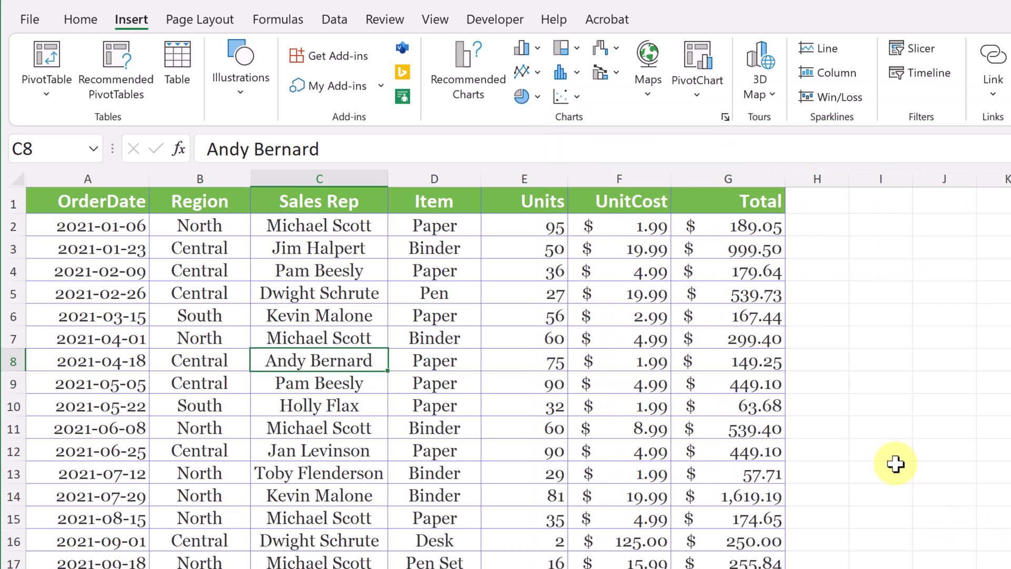
- Try to open the recommended PivotTables from empty cell I9 outside the data, and cancel the data source request
{"action": "left_click", "coordinate": [875, 387]}
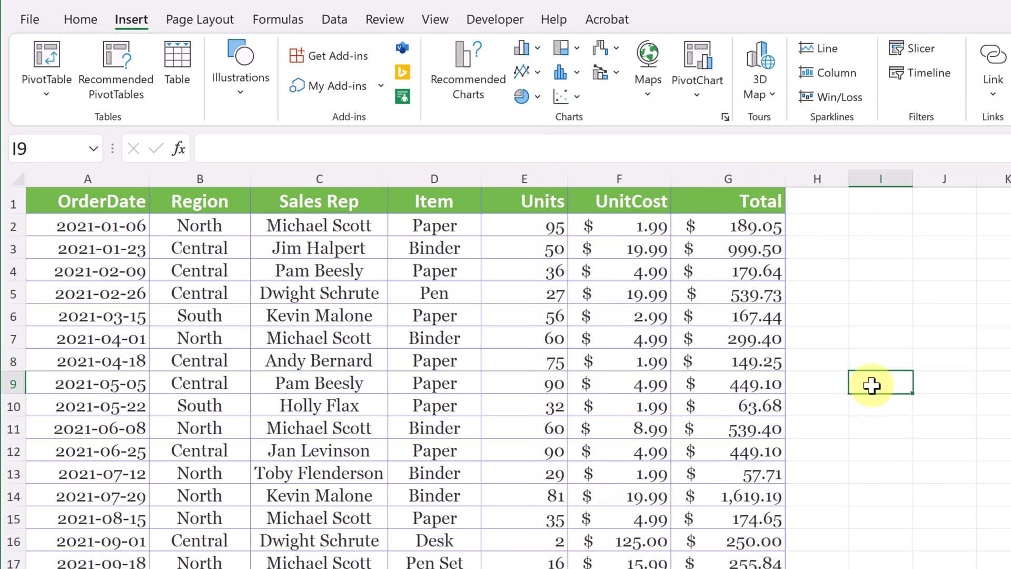
{"action": "left_click", "coordinate": [121, 60]}
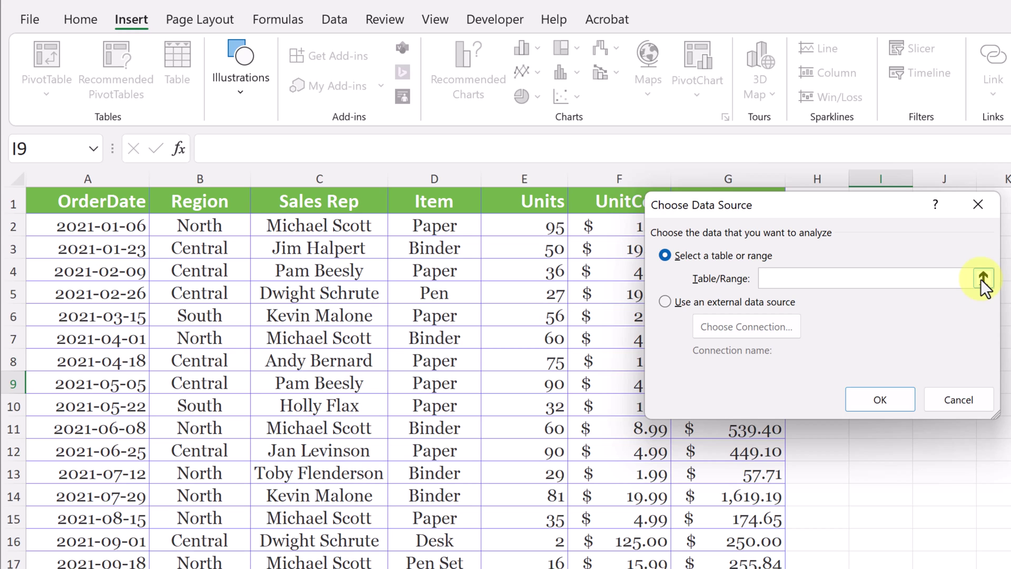
{"action": "left_click", "coordinate": [968, 399]}
- Browse the recommended PivotTable layouts for the sales data from cell C8, and close them without inserting one
{"action": "left_click", "coordinate": [321, 364]}
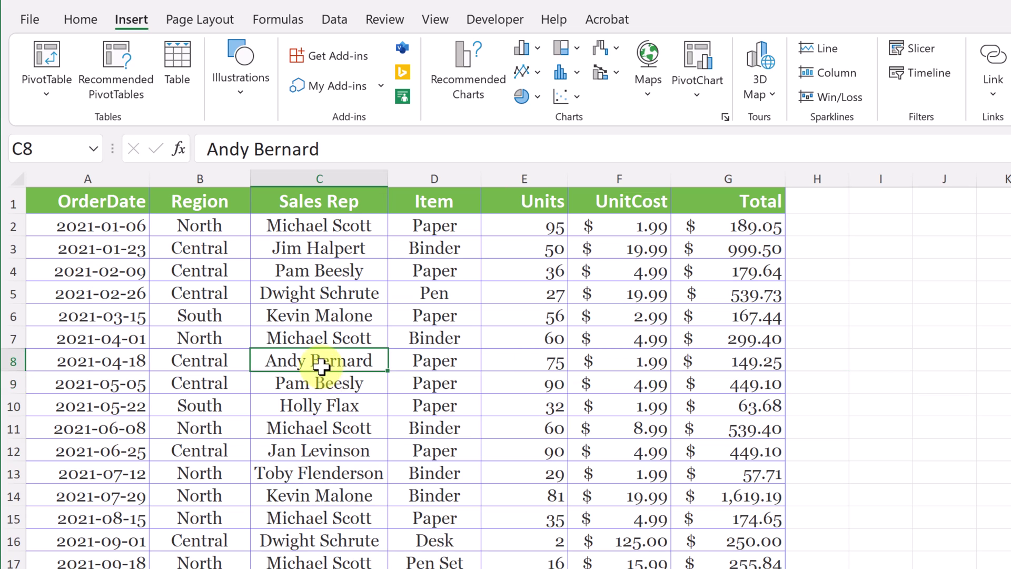
{"action": "left_click", "coordinate": [119, 51]}
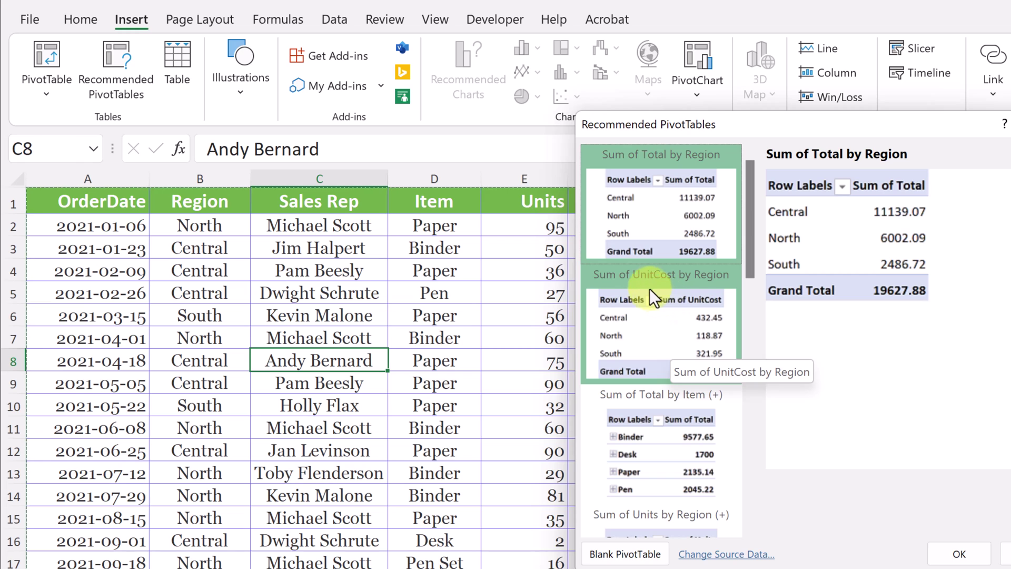
{"action": "scroll", "coordinate": [651, 371], "scroll_direction": "down", "scroll_amount": 3}
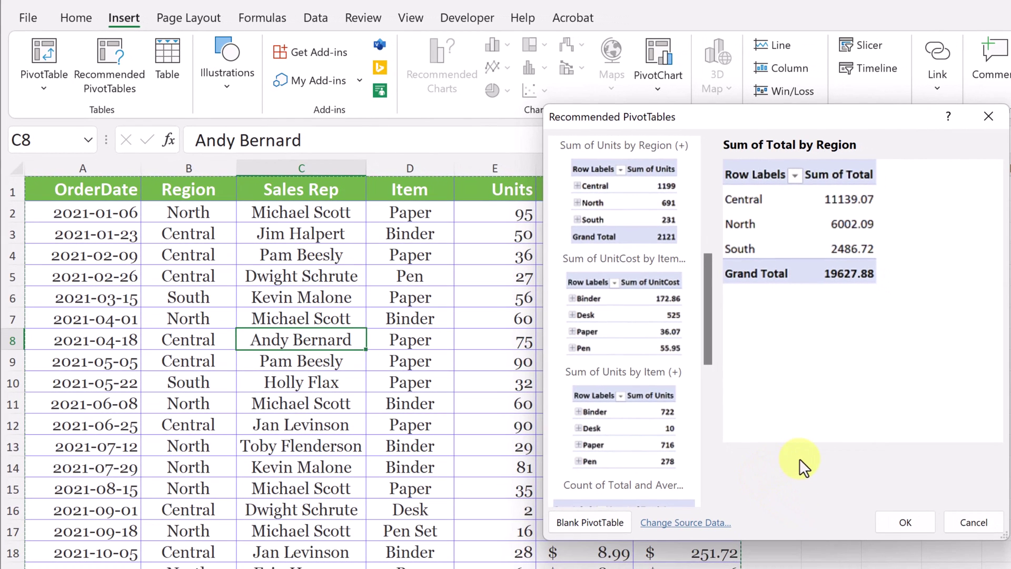
{"action": "left_click", "coordinate": [980, 522]}
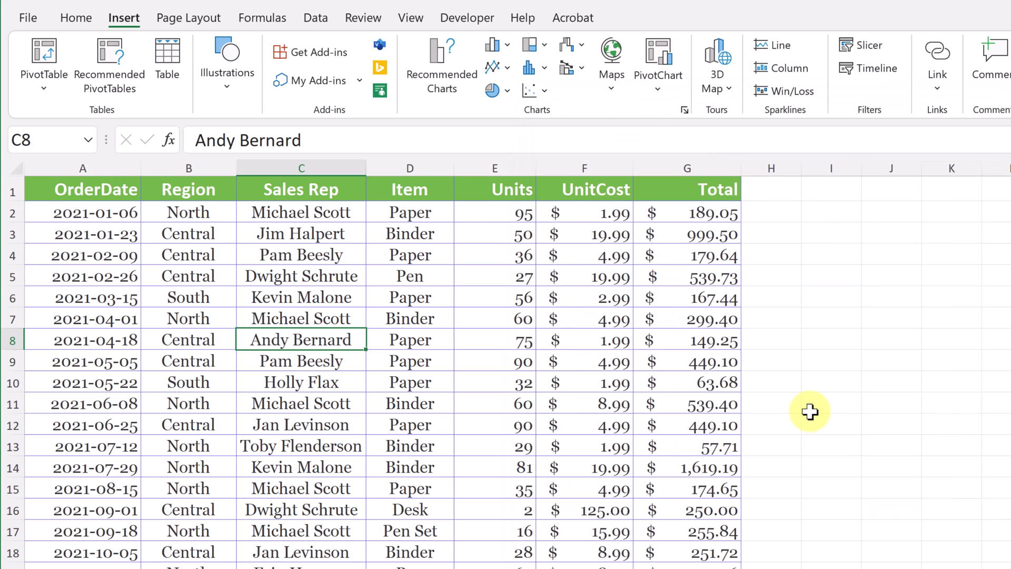
- Insert a blank PivotTable from the range Sheet1!$A$1:$G$44 on a new worksheet
{"action": "left_click", "coordinate": [39, 58]}
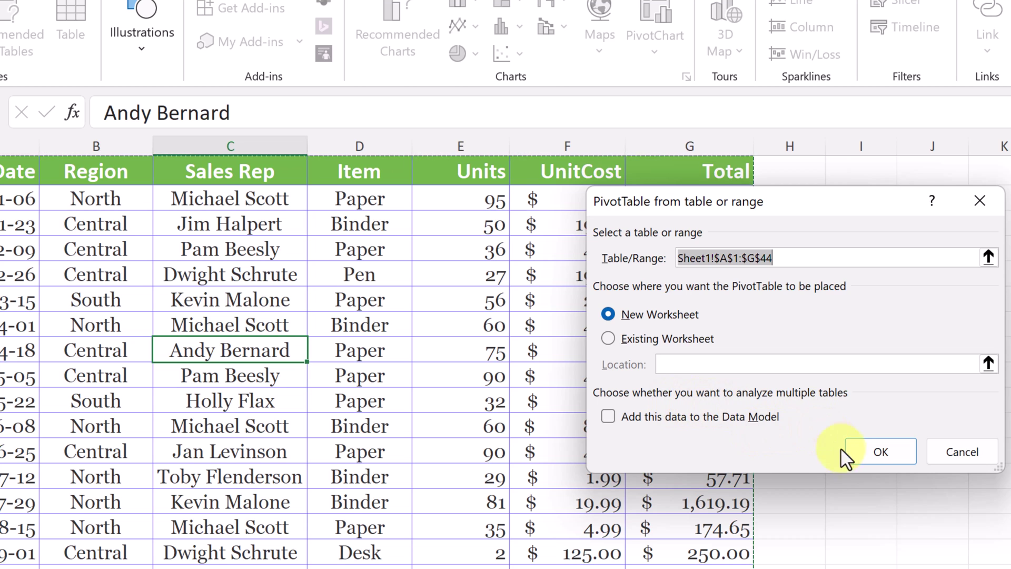
{"action": "left_click", "coordinate": [862, 450]}
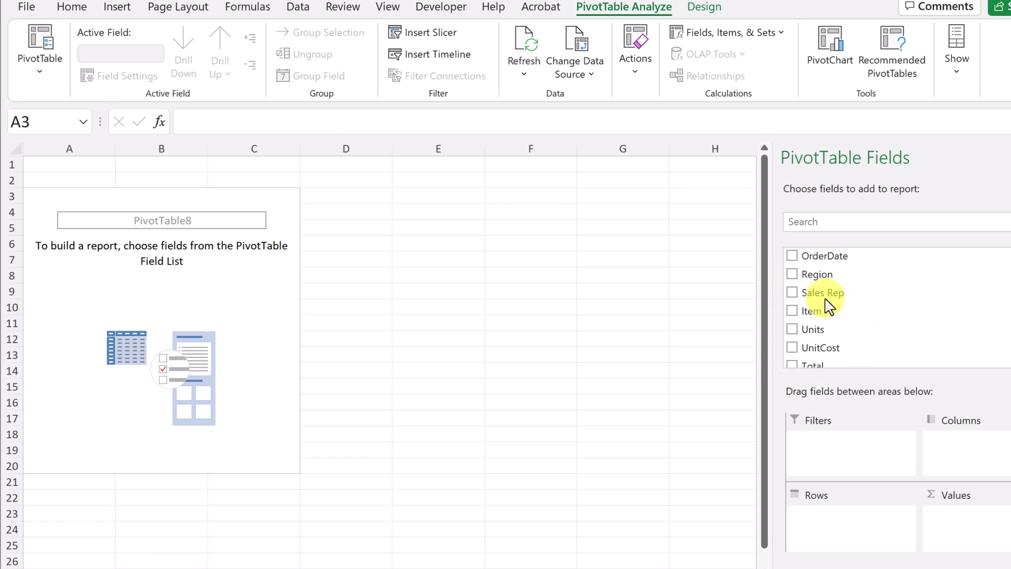
- Try the Sales Rep field as row labels and as column labels, and remove it from the PivotTable
{"action": "left_click", "coordinate": [792, 292]}
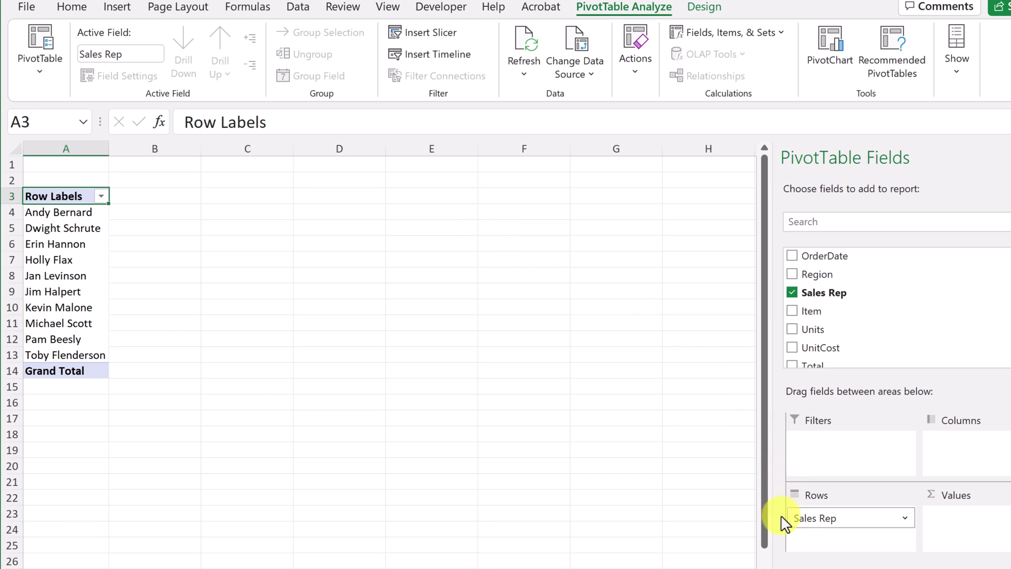
{"action": "left_click_drag", "start_coordinate": [787, 518], "coordinate": [951, 453]}
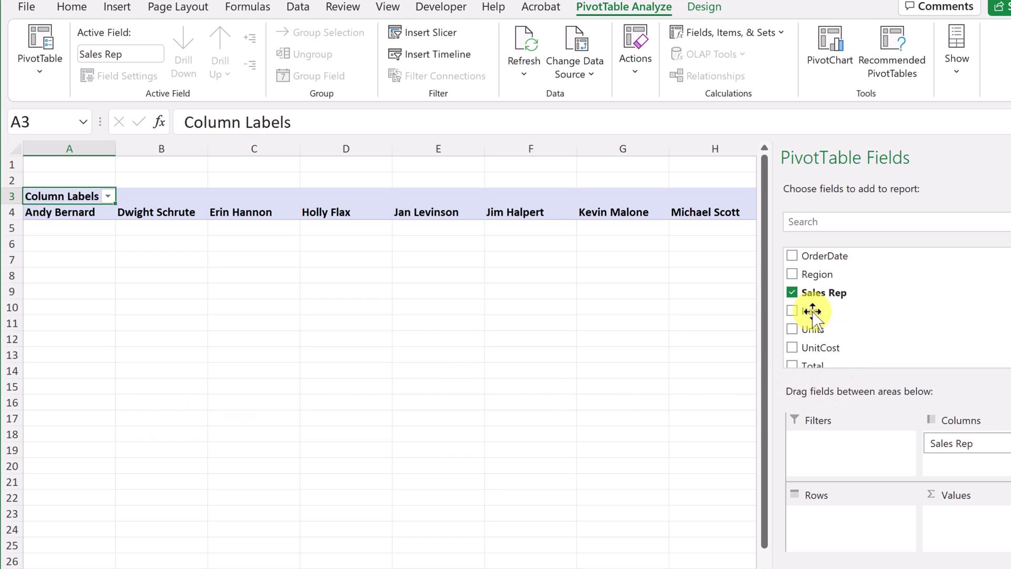
{"action": "left_click", "coordinate": [791, 293]}
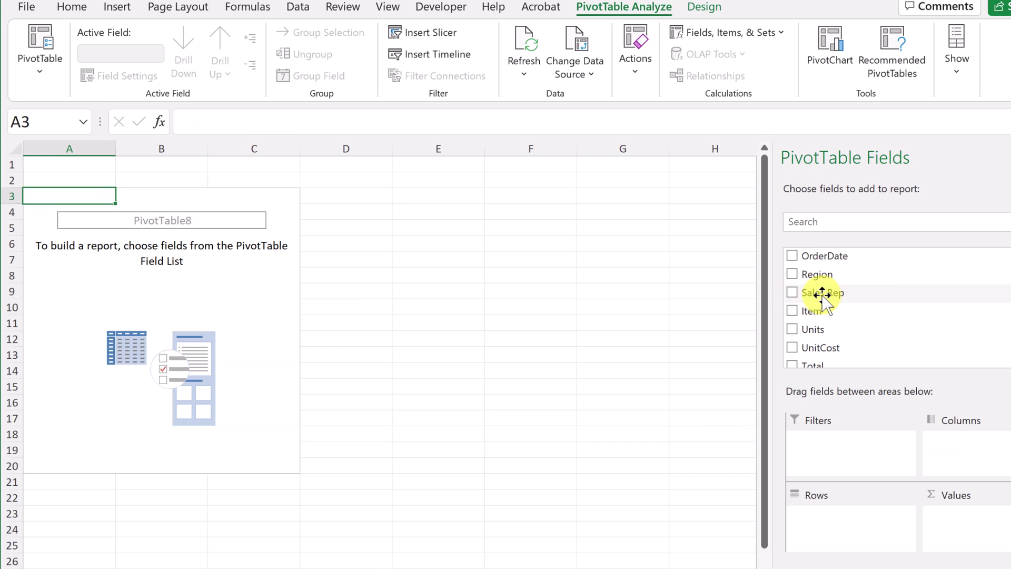
{"action": "left_click_drag", "start_coordinate": [821, 294], "coordinate": [953, 479]}
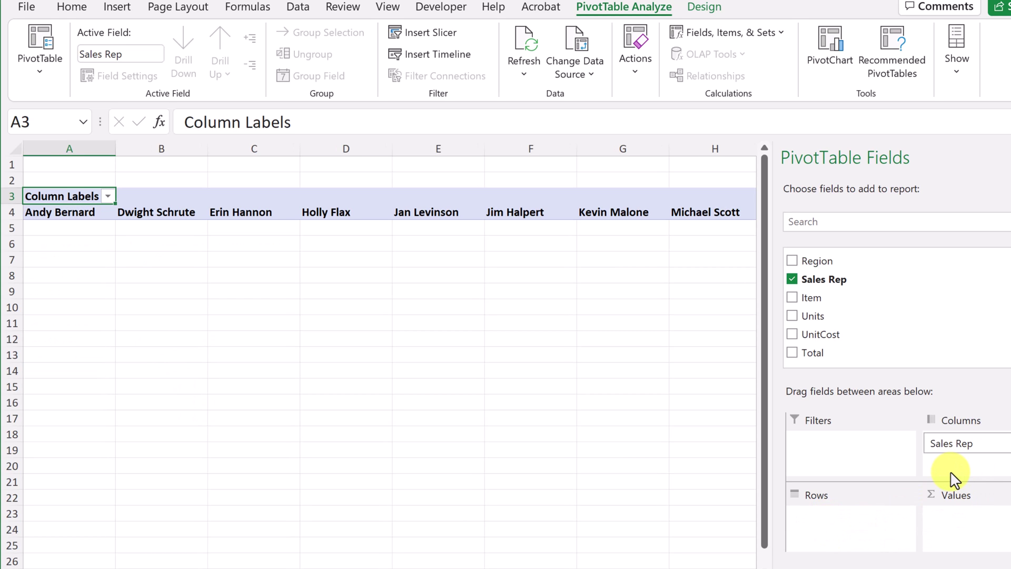
{"action": "left_click", "coordinate": [791, 280]}
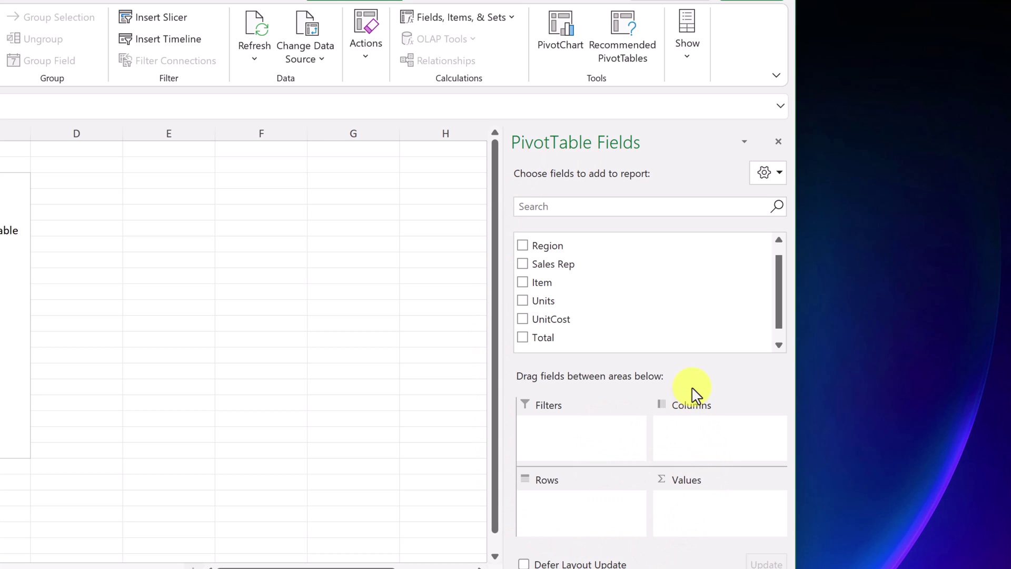
- Arrange the PivotTable field list with fields and areas side by side, and sort its fields A to Z
{"action": "left_click", "coordinate": [780, 174]}
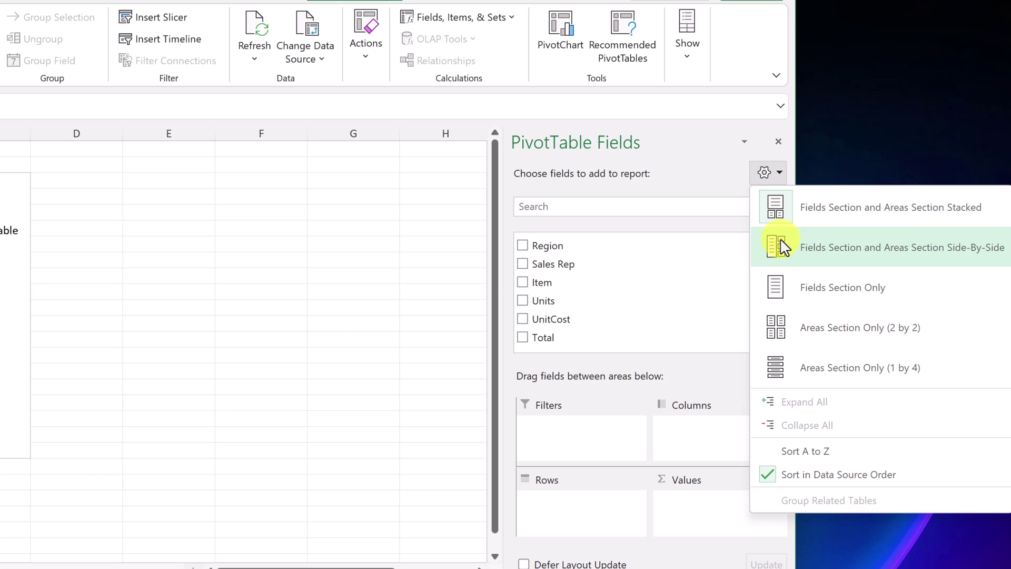
{"action": "left_click", "coordinate": [798, 266]}
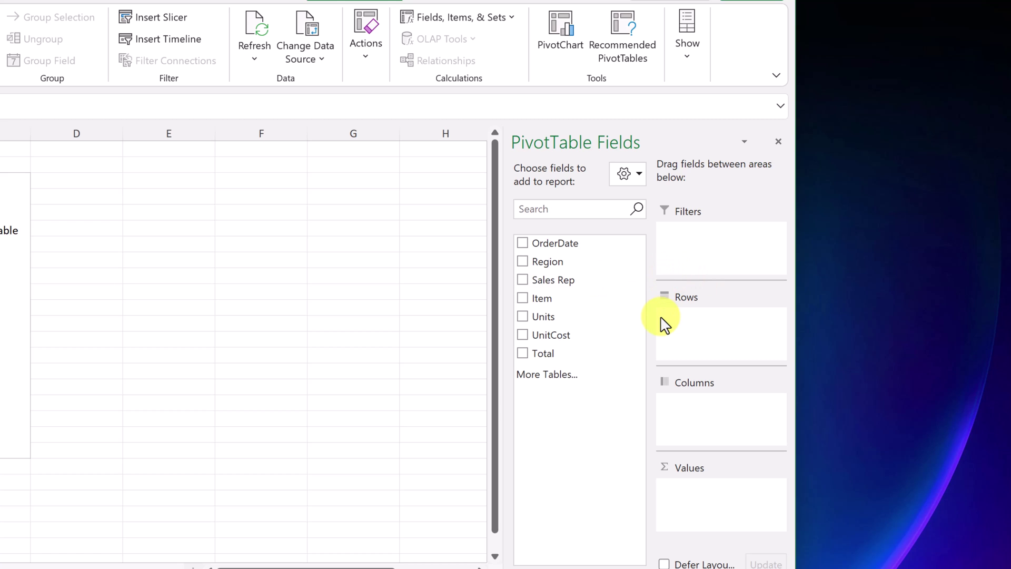
{"action": "left_click", "coordinate": [637, 175]}
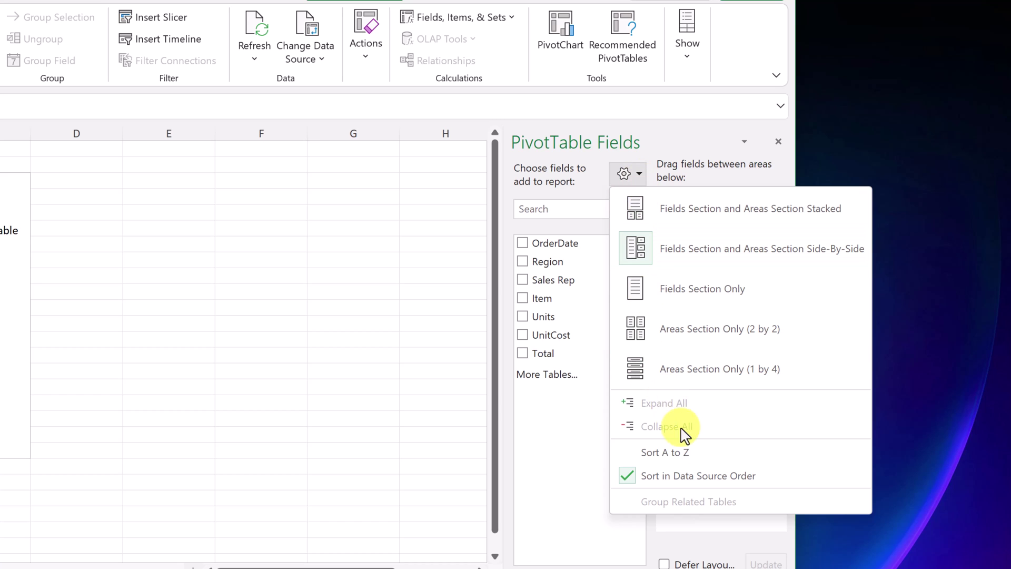
{"action": "left_click", "coordinate": [698, 460]}
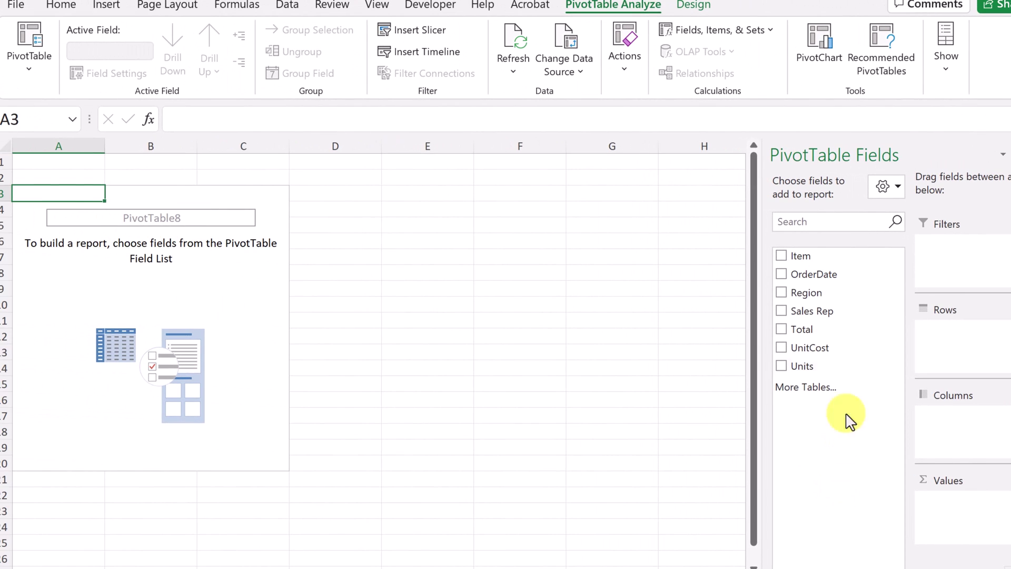
- Add the Sales Rep field to the PivotTable as column labels
{"action": "left_click", "coordinate": [781, 311]}
{"action": "left_click_drag", "start_coordinate": [957, 330], "coordinate": [944, 427]}
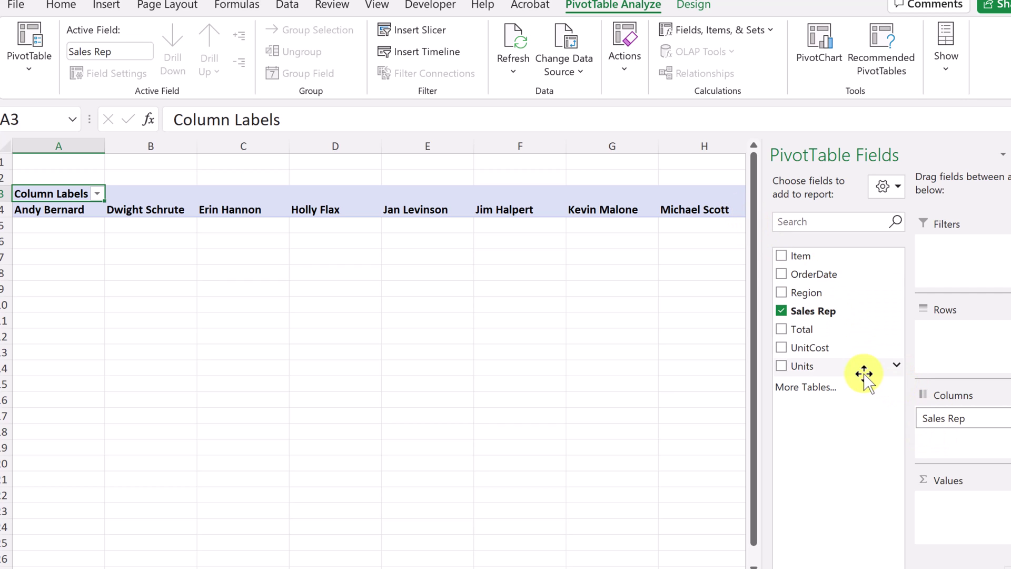
- Try Total with UnitCost, and Units on its own, as summed values, and remove them from the PivotTable
{"action": "left_click", "coordinate": [781, 329]}
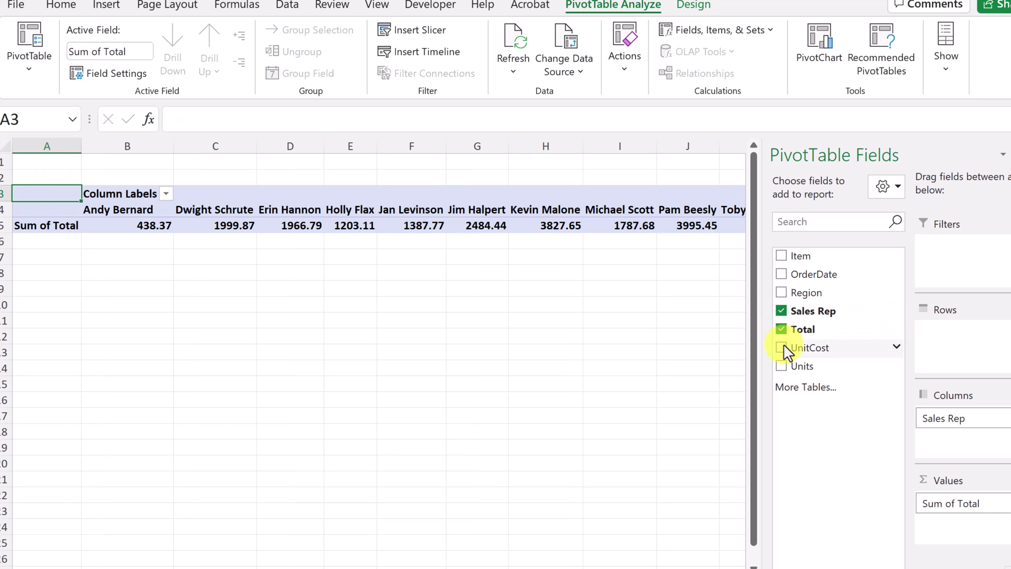
{"action": "left_click", "coordinate": [781, 348]}
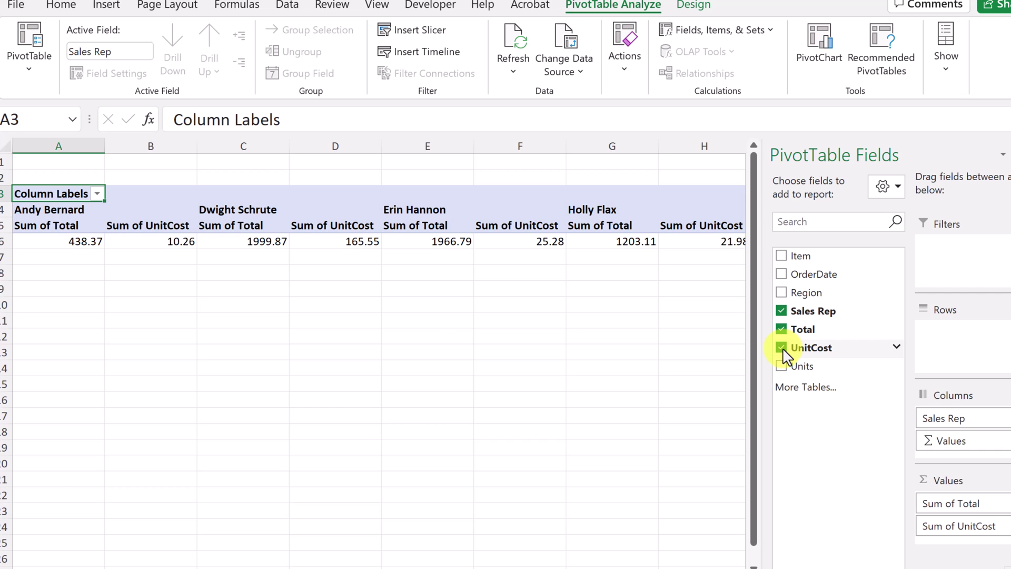
{"action": "left_click", "coordinate": [781, 348]}
{"action": "left_click", "coordinate": [781, 330]}
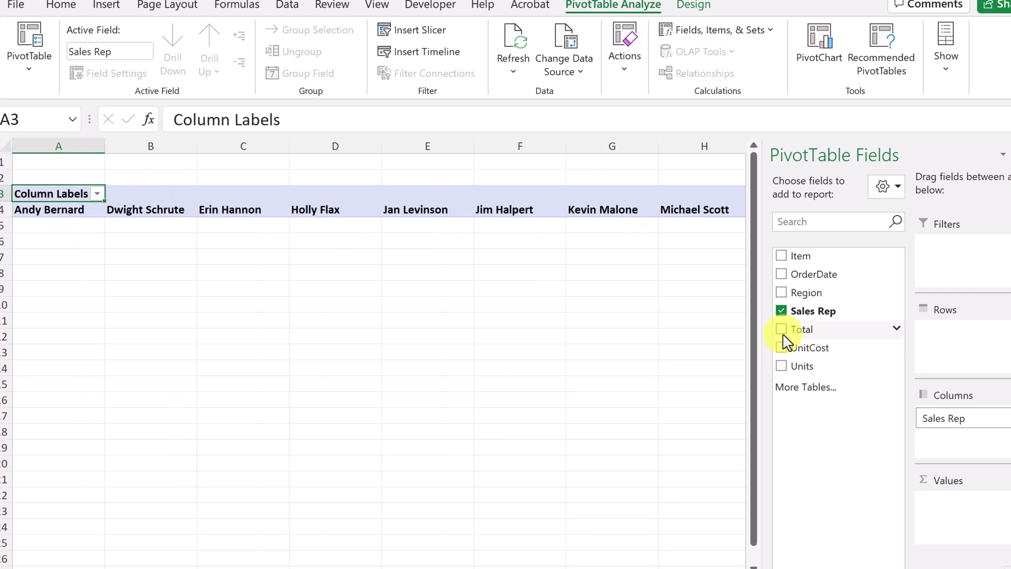
{"action": "left_click", "coordinate": [781, 366]}
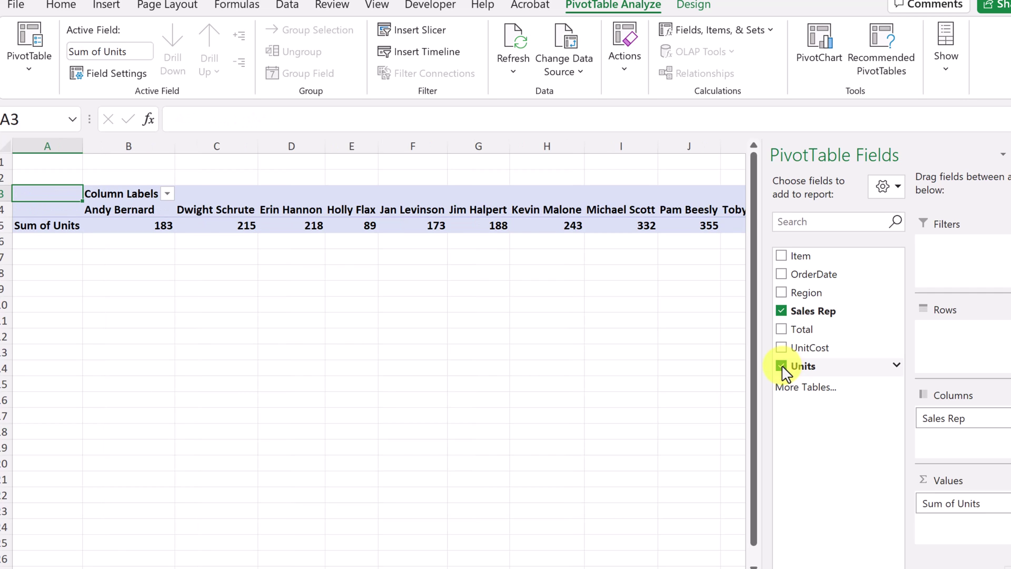
{"action": "left_click", "coordinate": [782, 366]}
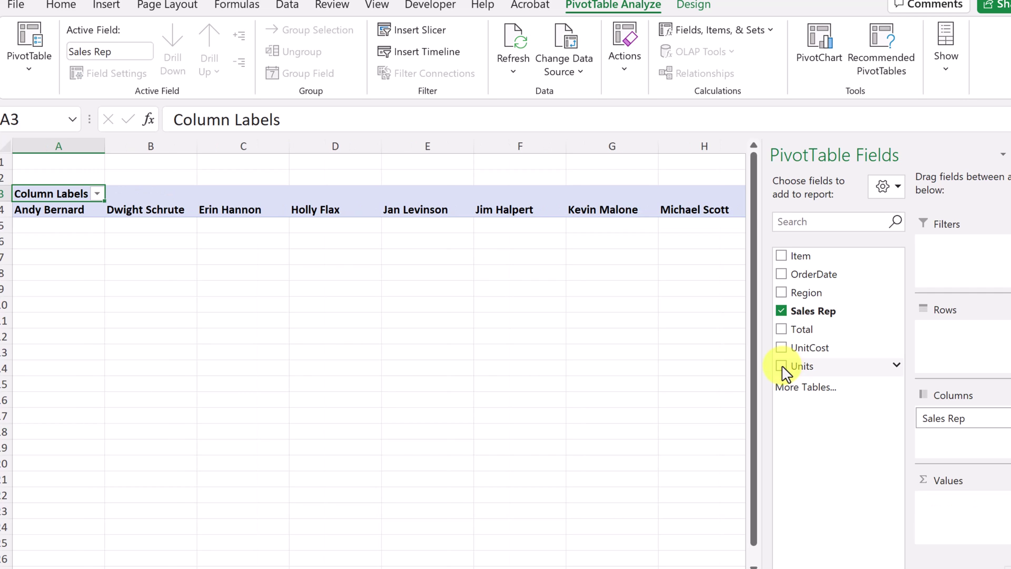
- Add Item as the PivotTable's row labels and Units as its summed values
{"action": "left_click", "coordinate": [781, 258]}
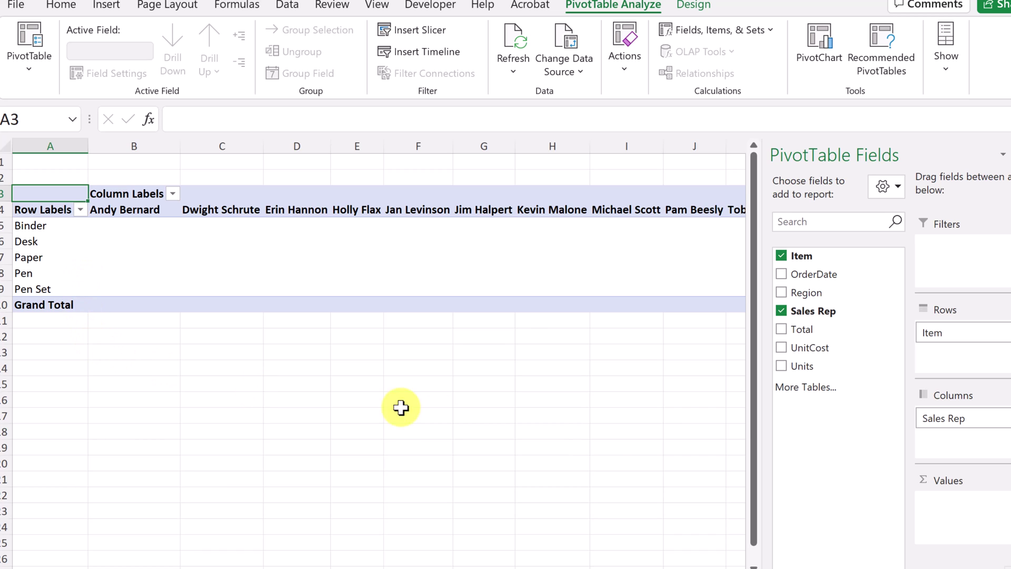
{"action": "left_click", "coordinate": [779, 370]}
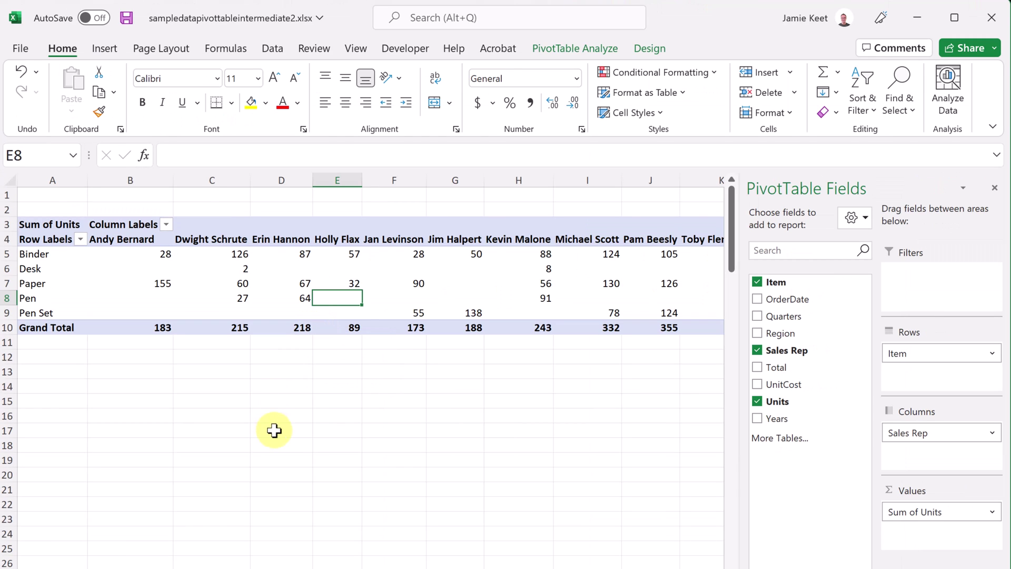
- Try Region as a row field under Item and as a column field under Sales Rep, and remove it from the PivotTable
{"action": "left_click", "coordinate": [295, 391]}
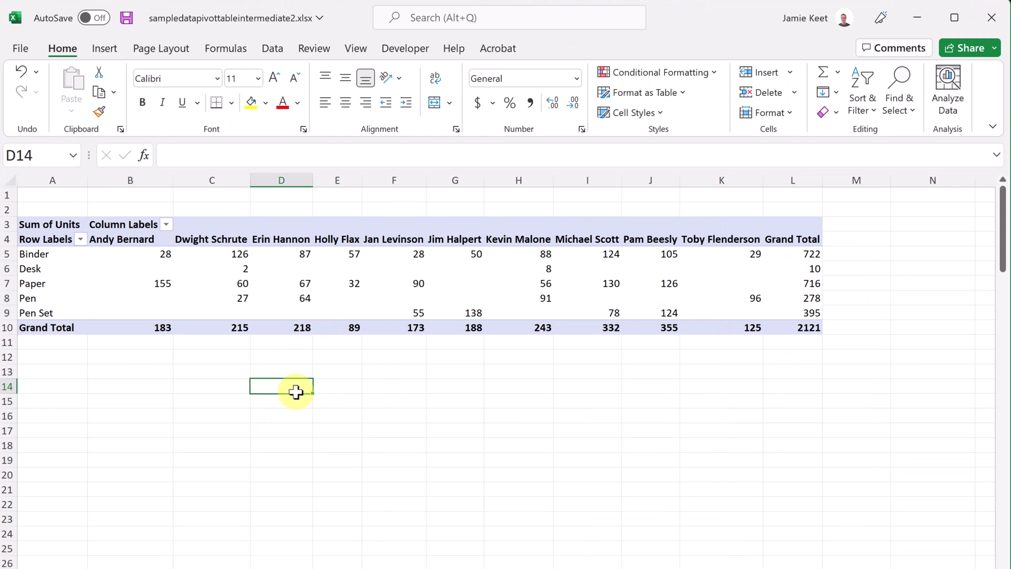
{"action": "left_click", "coordinate": [296, 285]}
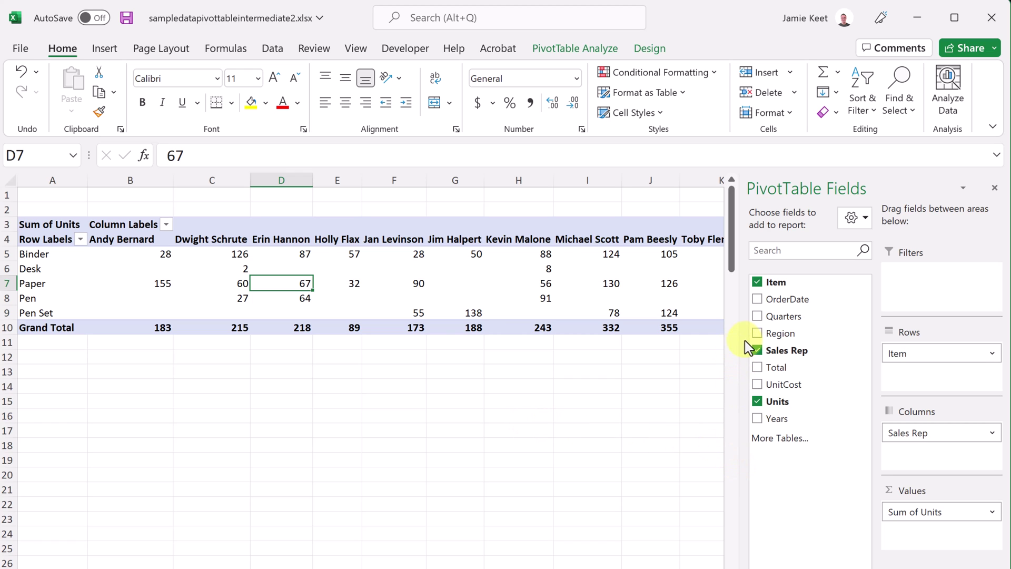
{"action": "left_click", "coordinate": [756, 334]}
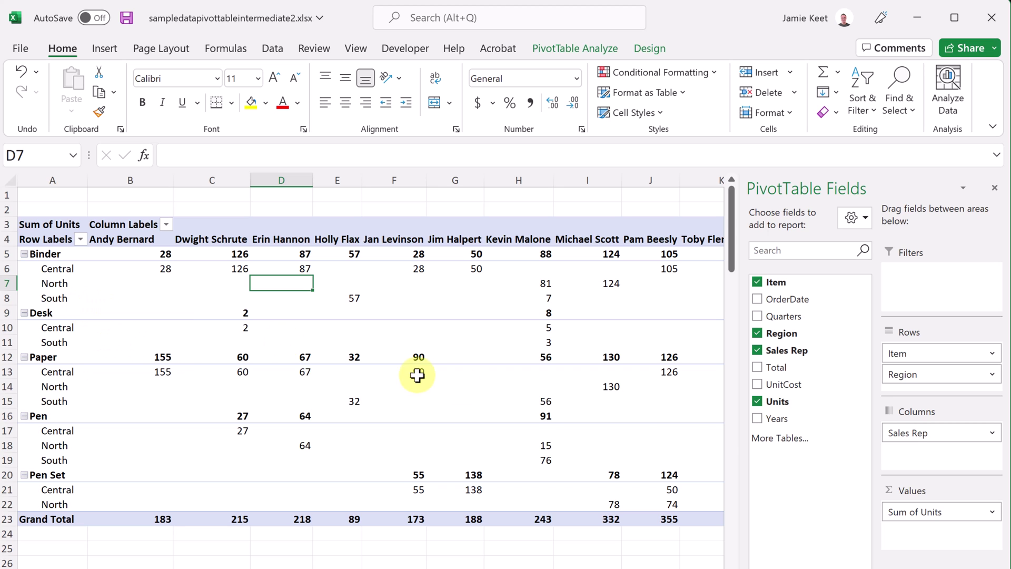
{"action": "left_click_drag", "start_coordinate": [903, 374], "coordinate": [916, 458]}
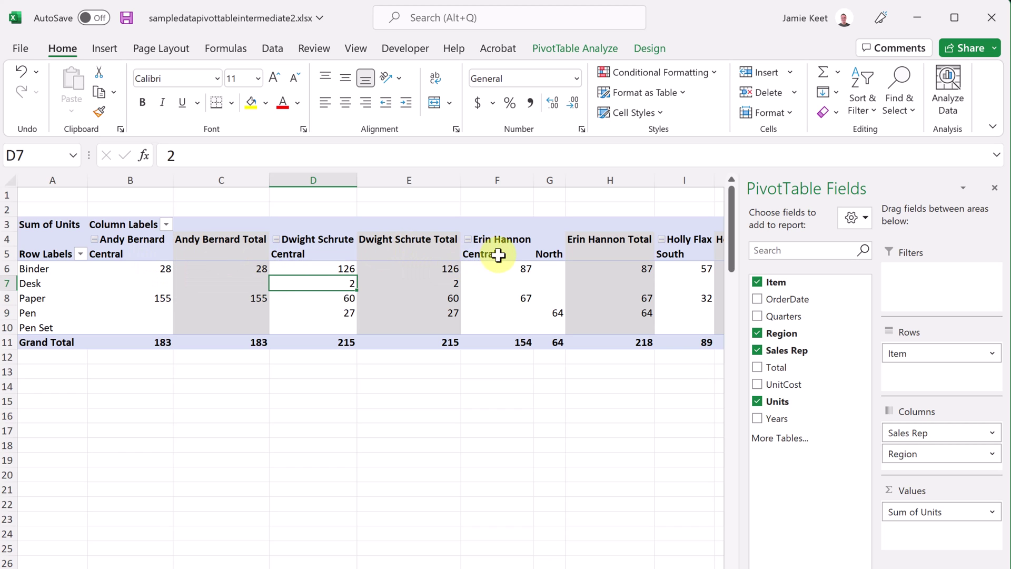
{"action": "mouse_move", "coordinate": [488, 268]}
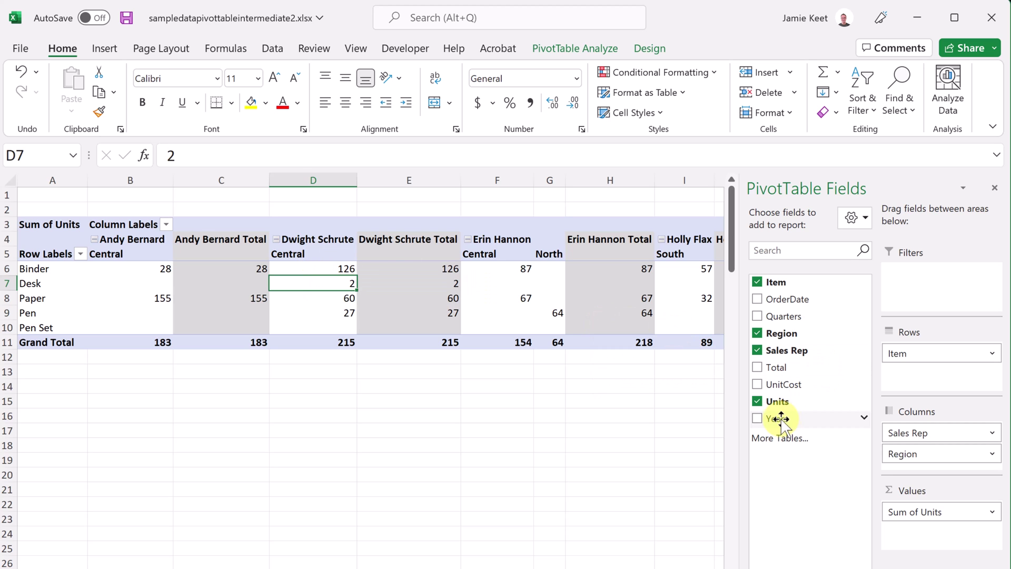
{"action": "left_click", "coordinate": [758, 334]}
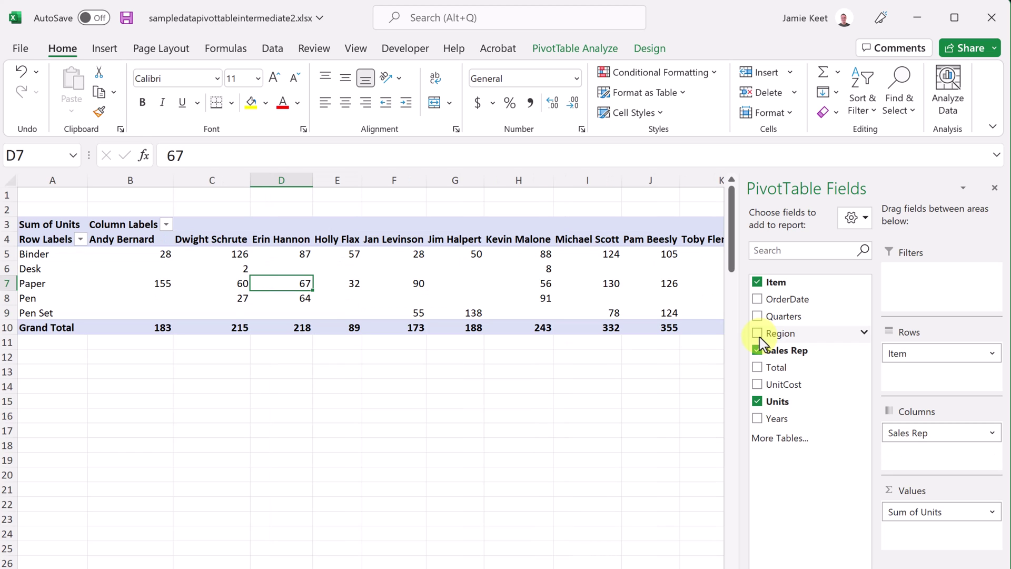
- Try Quarters as a row field under Item and remove it from the PivotTable
{"action": "left_click", "coordinate": [757, 316]}
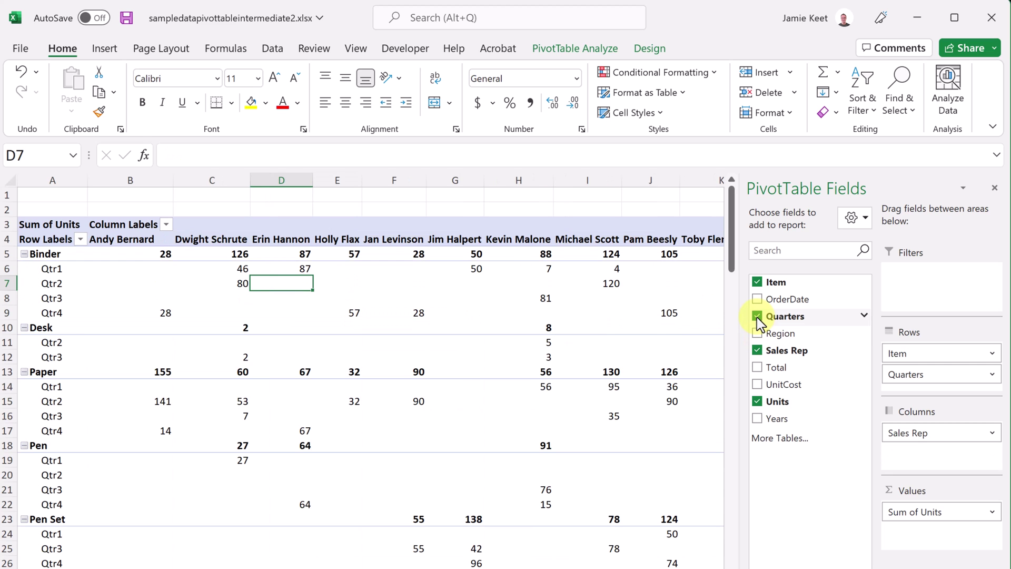
{"action": "left_click", "coordinate": [757, 317]}
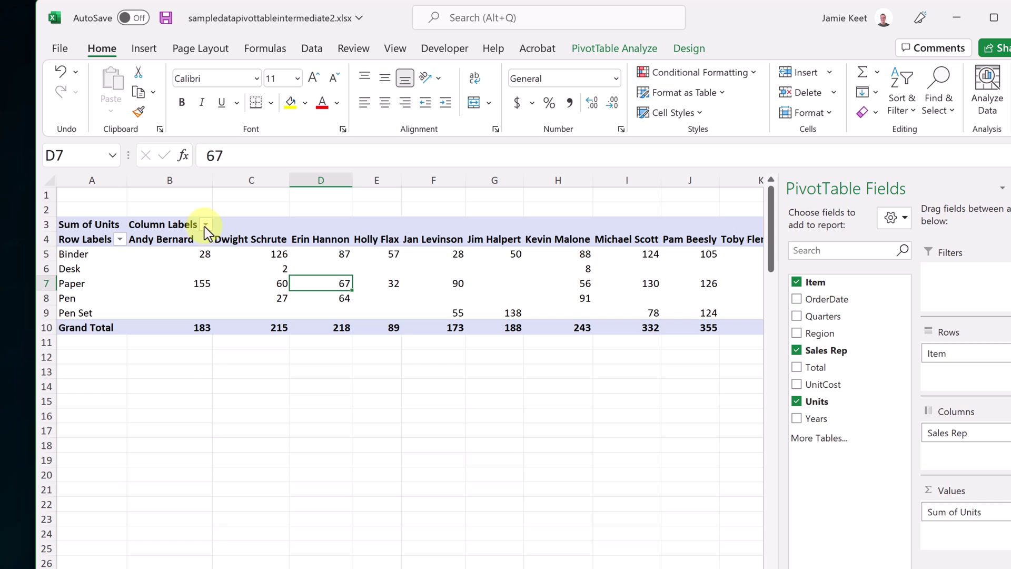
- Filter the PivotTable's column labels to show only the second and sixth sales reps in the list
{"action": "left_click", "coordinate": [205, 225]}
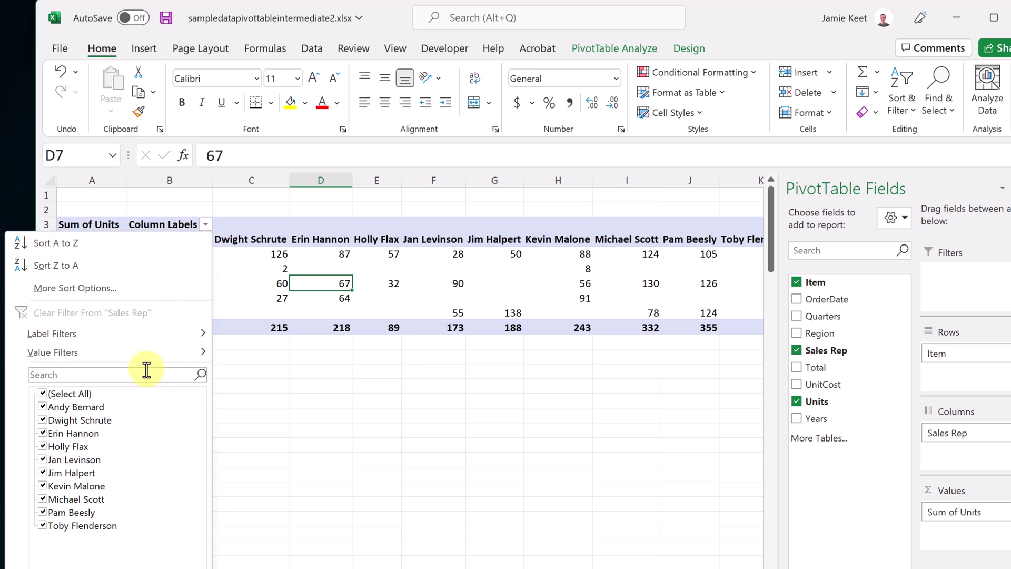
{"action": "left_click", "coordinate": [42, 395]}
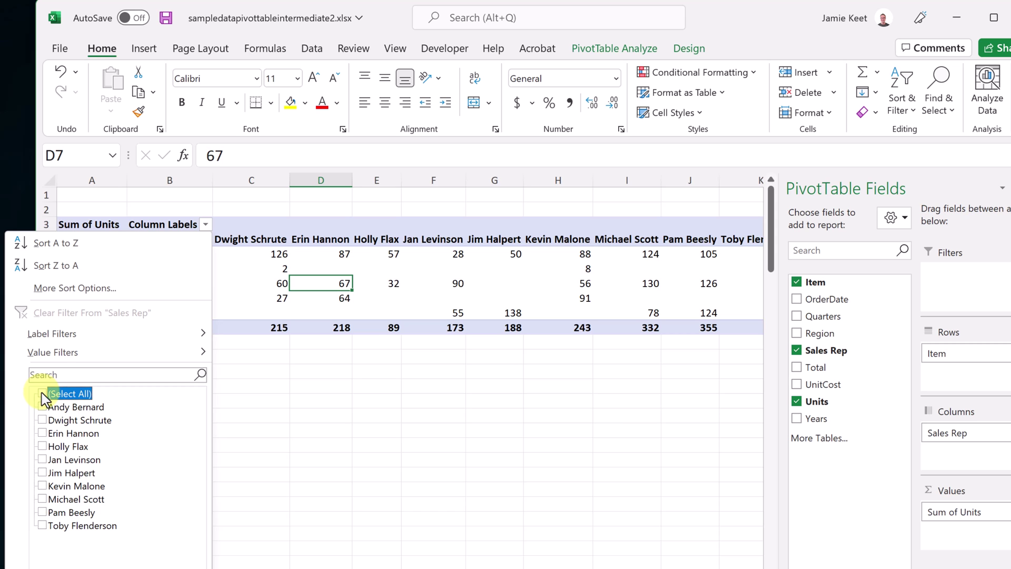
{"action": "left_click", "coordinate": [43, 421]}
{"action": "left_click", "coordinate": [42, 472]}
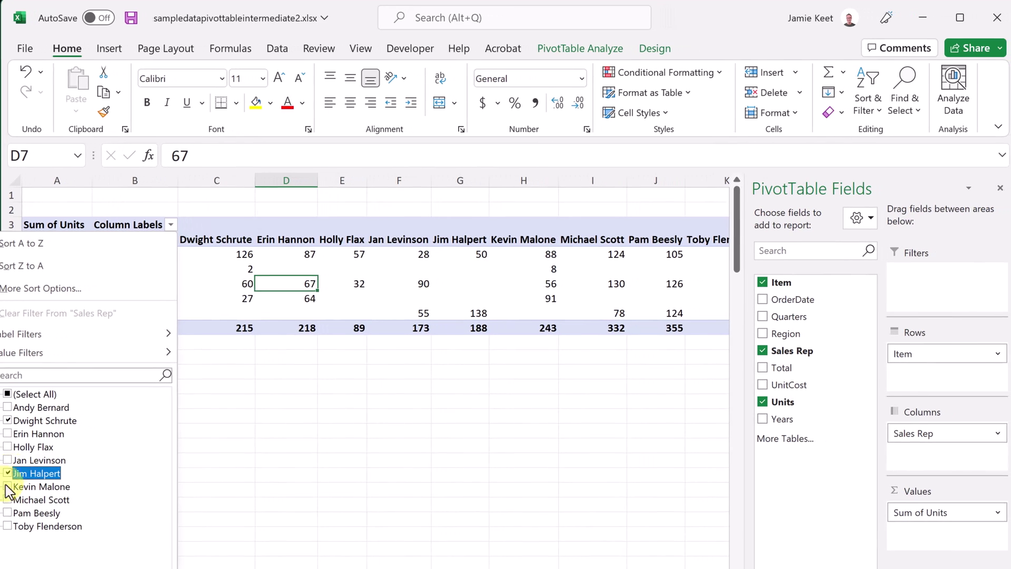
{"action": "key", "text": "Return"}
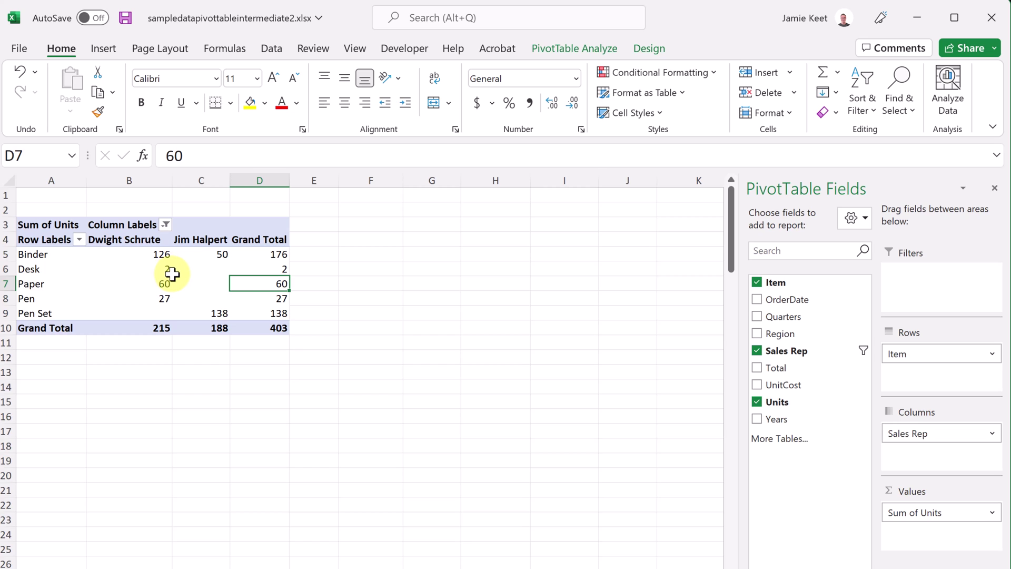
{"action": "mouse_move", "coordinate": [173, 273]}
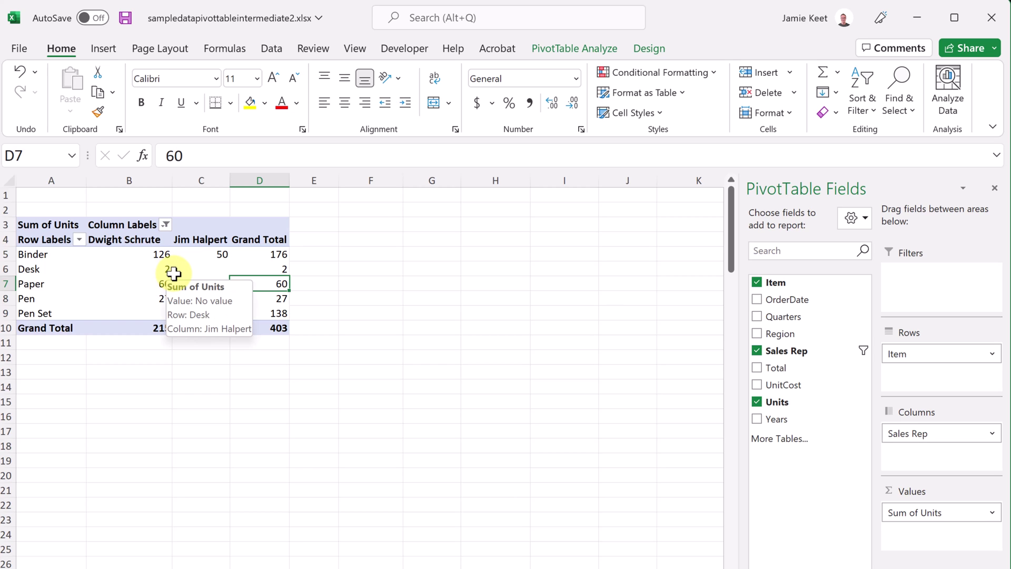
- Try Total as an additional summed value, remove it, and restore all sales reps in the column labels
{"action": "left_click", "coordinate": [757, 368]}
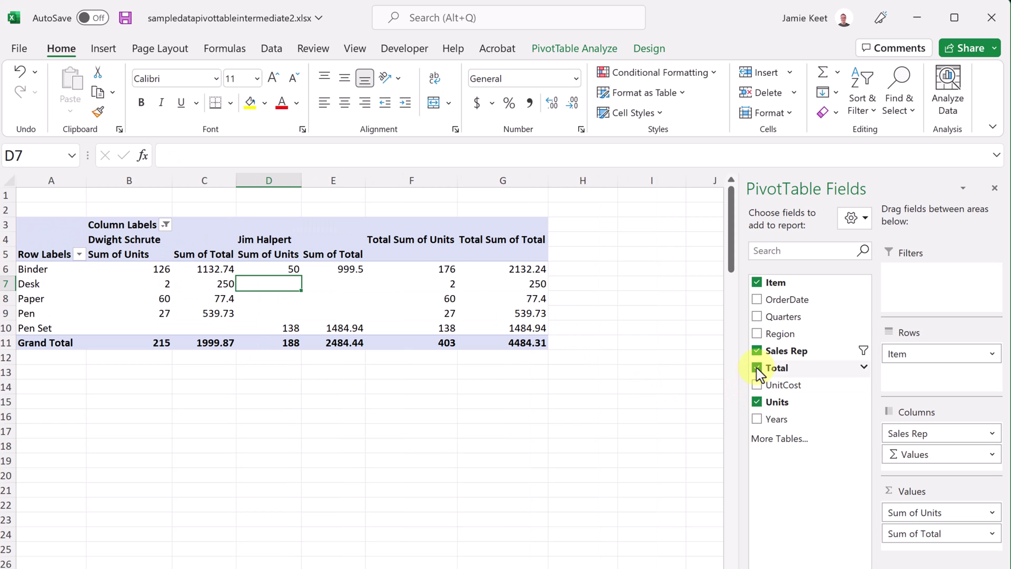
{"action": "left_click", "coordinate": [757, 369]}
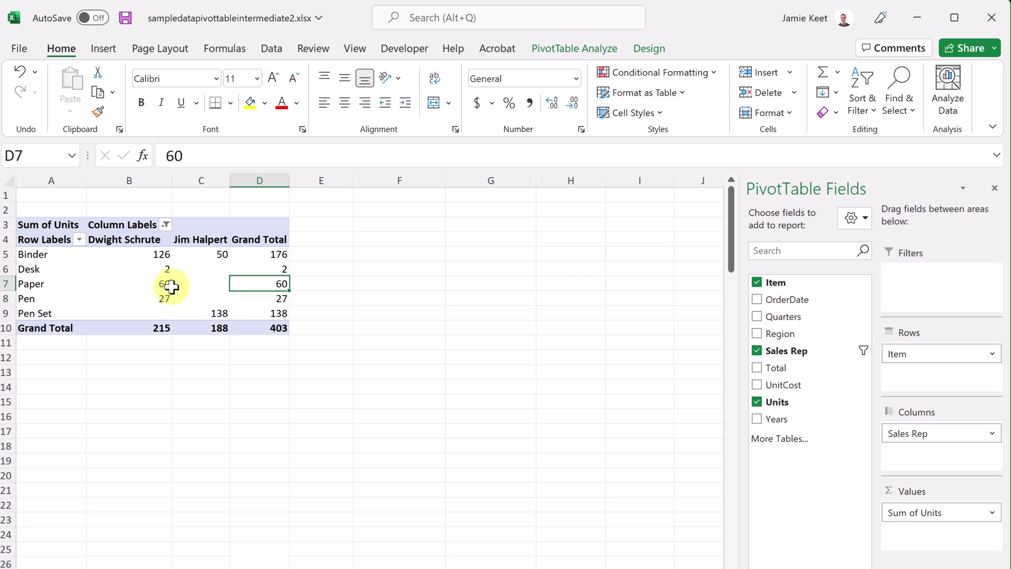
{"action": "left_click", "coordinate": [166, 224]}
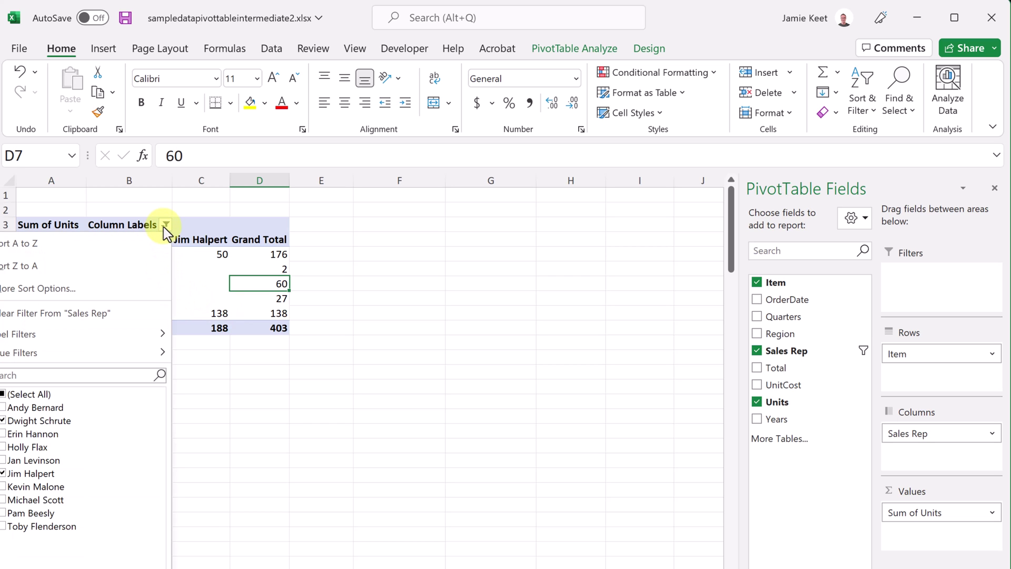
{"action": "left_click", "coordinate": [4, 395]}
{"action": "key", "text": "Return"}
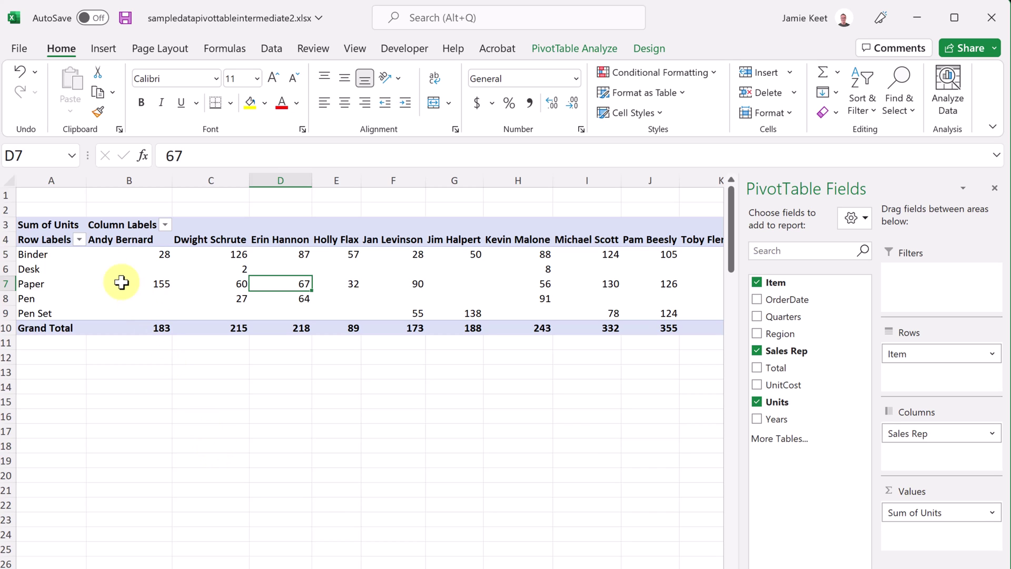
- Filter the PivotTable's row labels to the Paper item only and check the units for each sales rep
{"action": "left_click", "coordinate": [79, 240]}
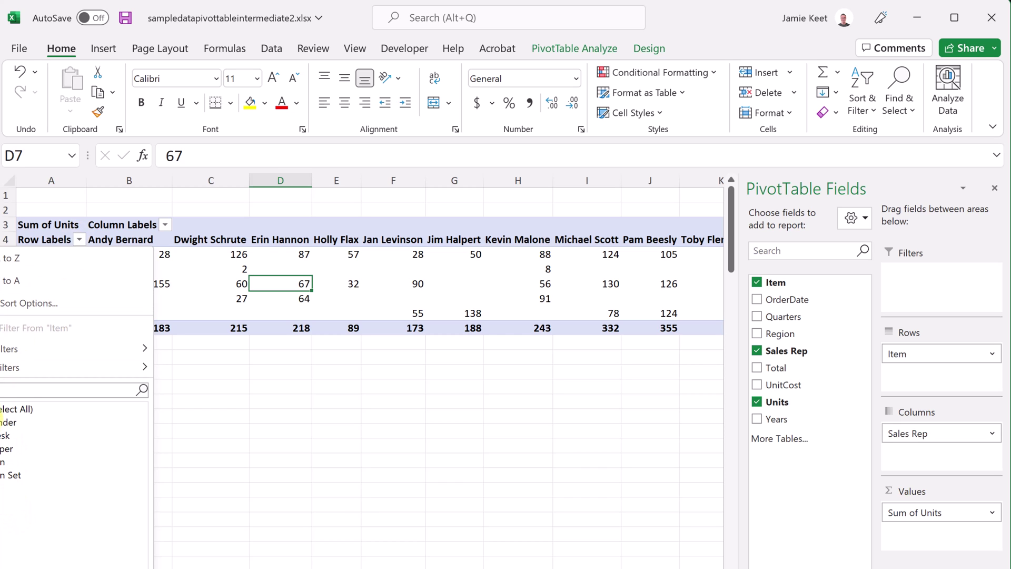
{"action": "left_click", "coordinate": [2, 408]}
{"action": "left_click", "coordinate": [1, 448]}
{"action": "key", "text": "Return"}
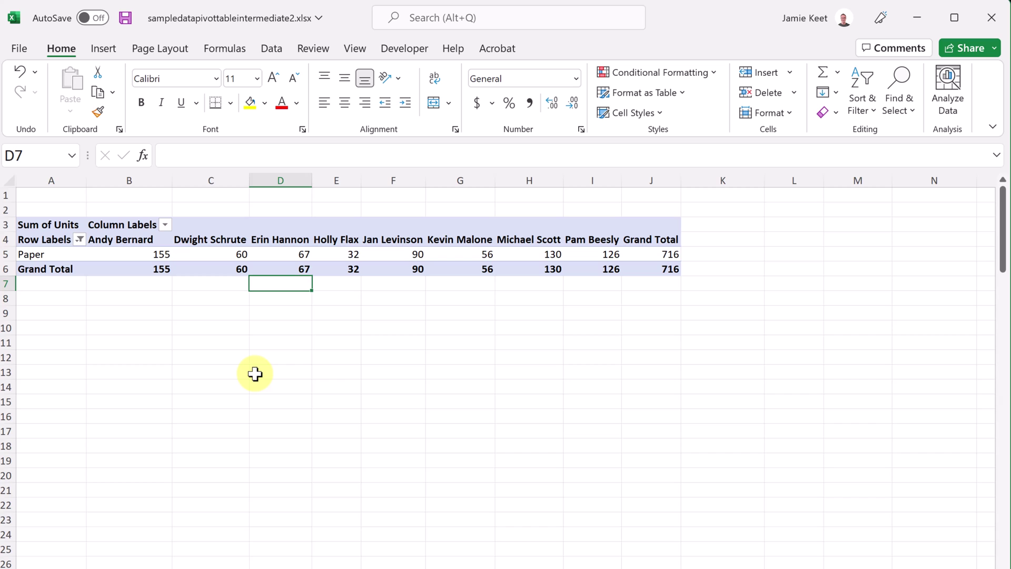
{"action": "left_click", "coordinate": [213, 254]}
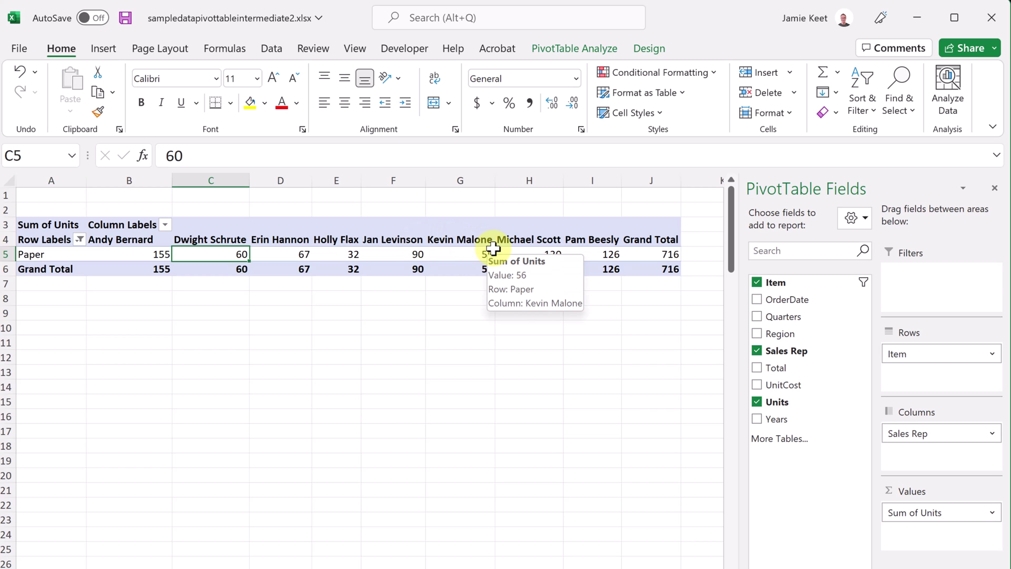
{"action": "mouse_move", "coordinate": [548, 254]}
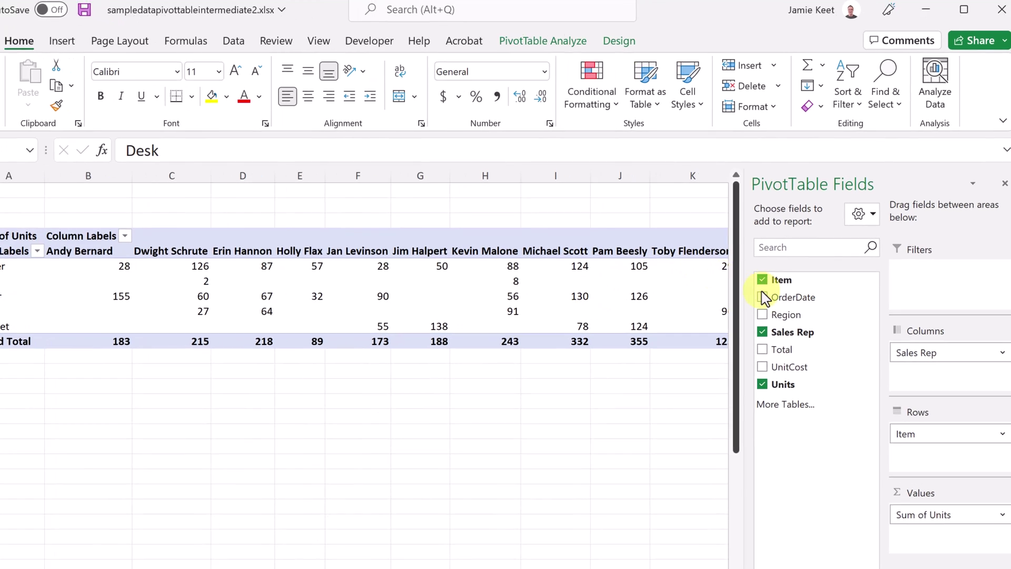
- Add Region as a report filter and limit the PivotTable to the Central region
{"action": "left_click_drag", "start_coordinate": [734, 318], "coordinate": [890, 278]}
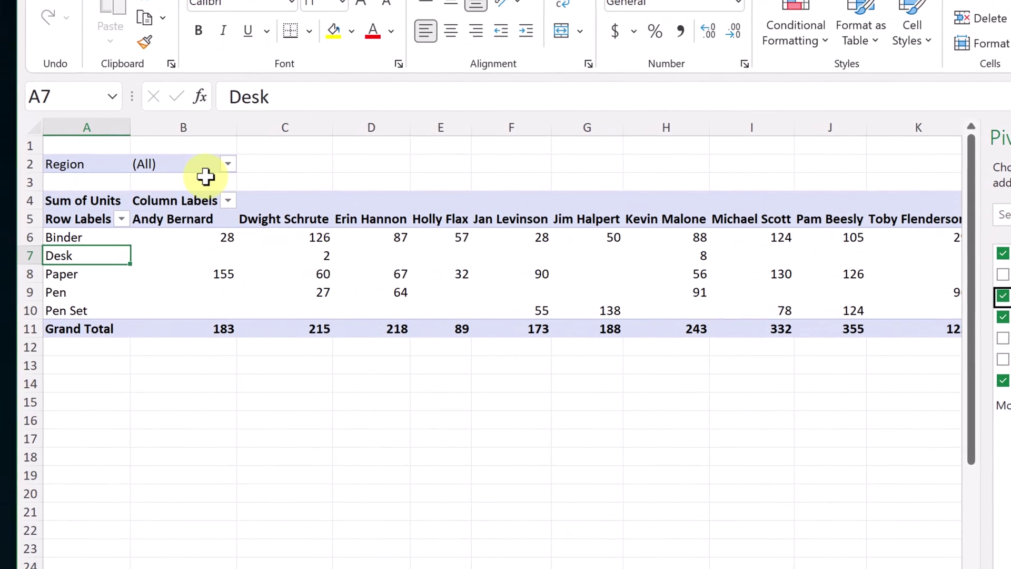
{"action": "left_click", "coordinate": [198, 166]}
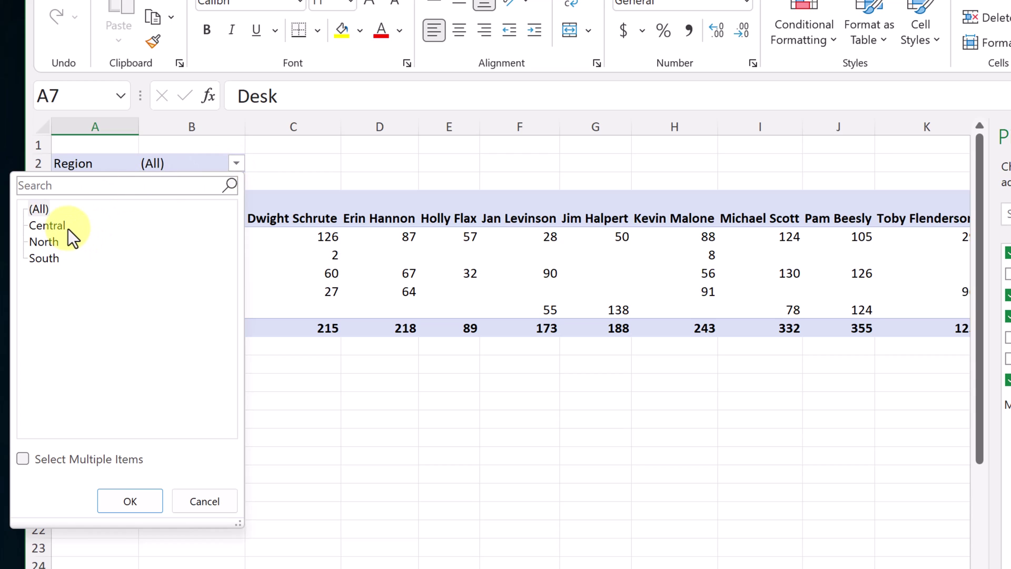
{"action": "left_click", "coordinate": [142, 500]}
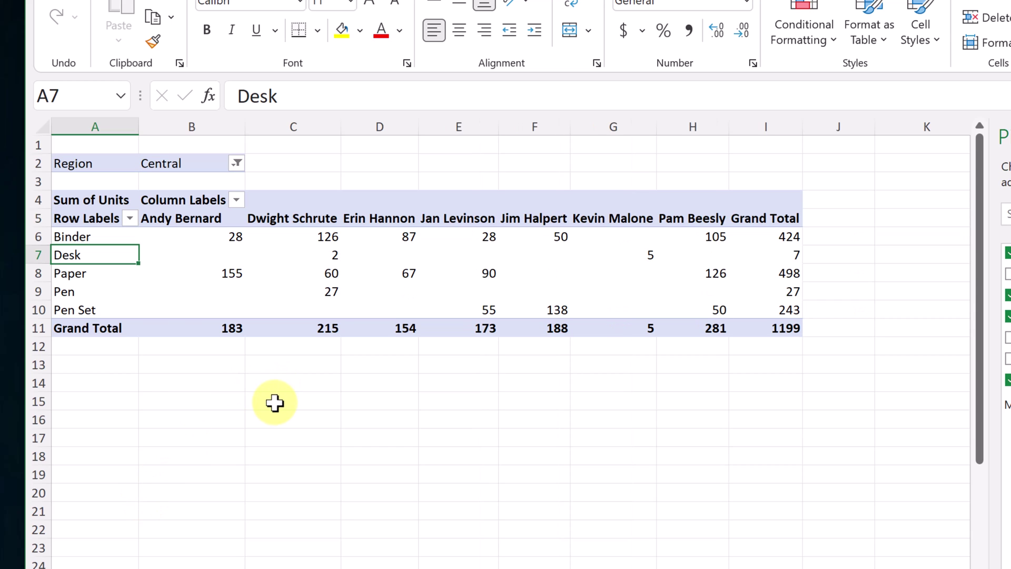
- Reset the Region report filter to (All)
{"action": "left_click", "coordinate": [236, 163]}
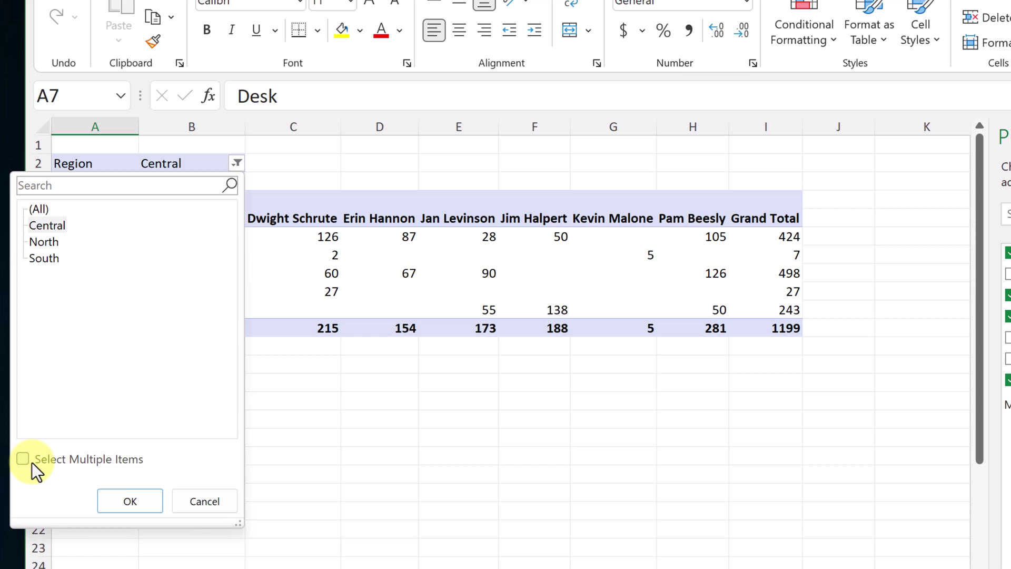
{"action": "left_click", "coordinate": [43, 210]}
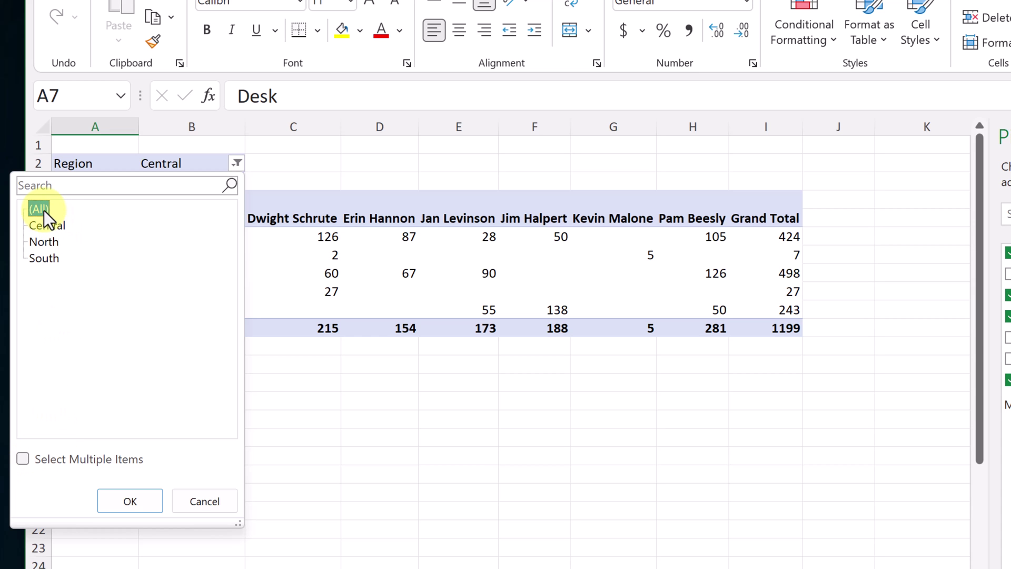
{"action": "left_click", "coordinate": [139, 505]}
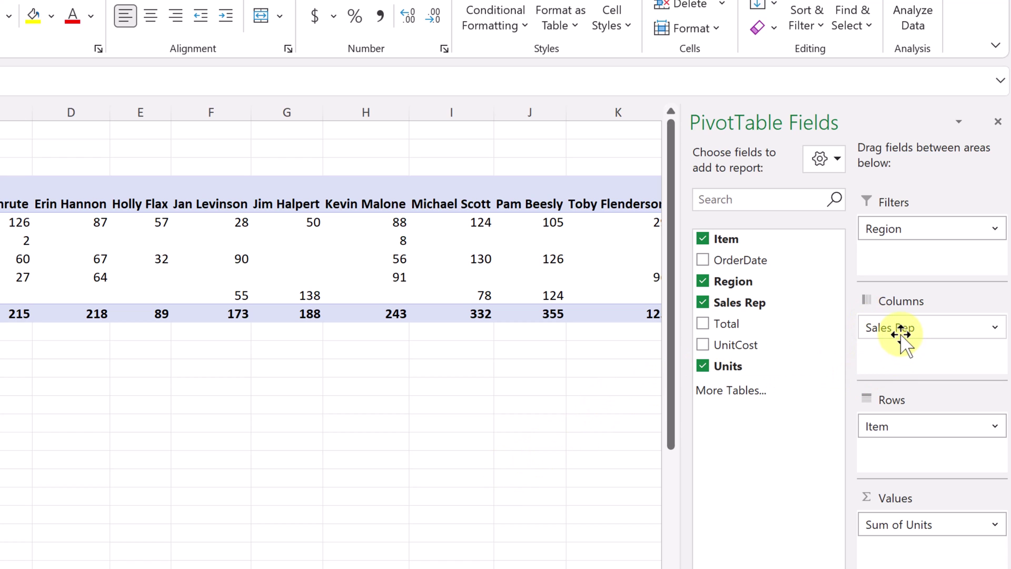
- Move Sales Rep from the columns to the report filters and filter the PivotTable to the North region
{"action": "left_click_drag", "start_coordinate": [900, 334], "coordinate": [904, 260]}
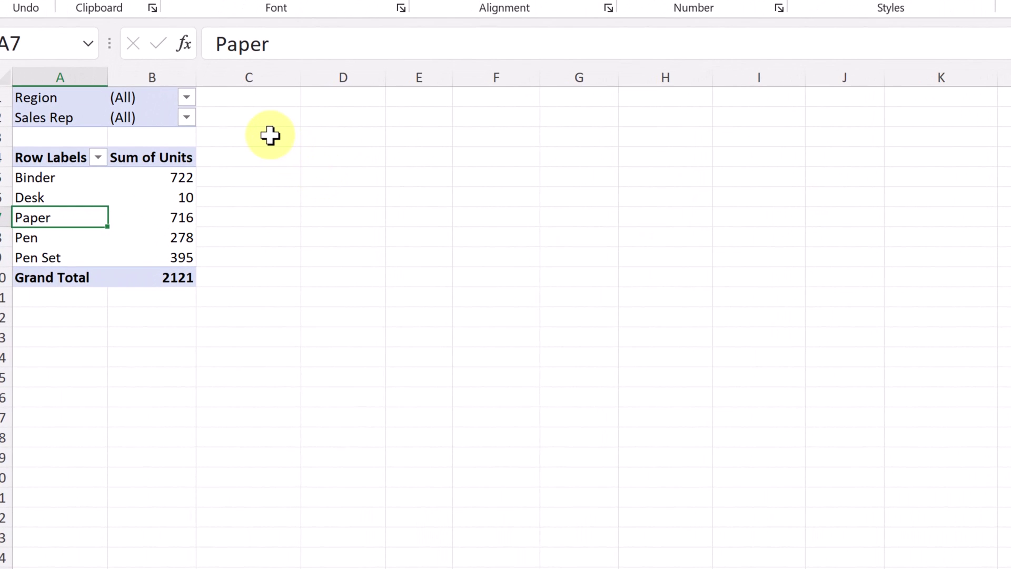
{"action": "left_click", "coordinate": [186, 98]}
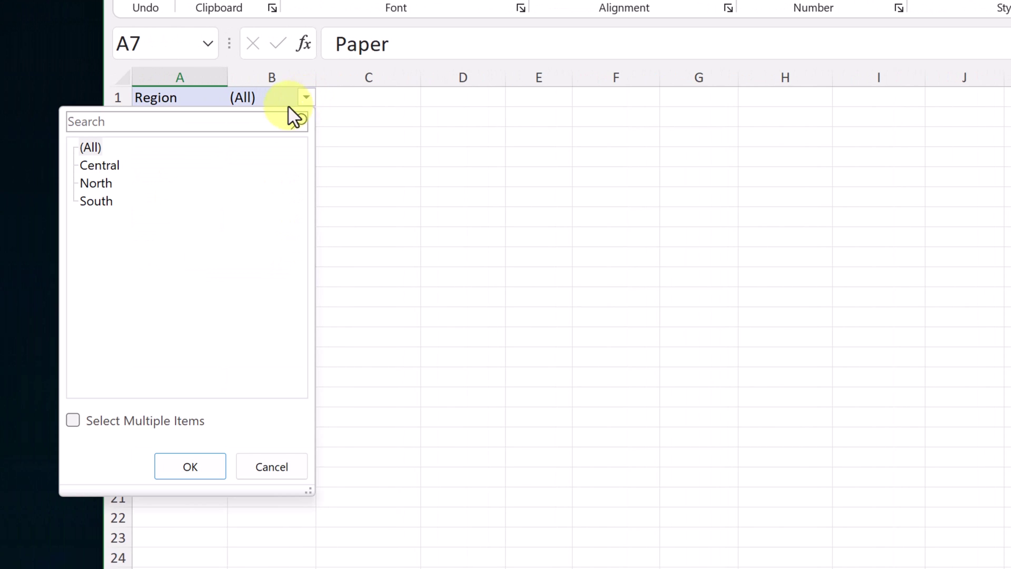
{"action": "left_click", "coordinate": [102, 183]}
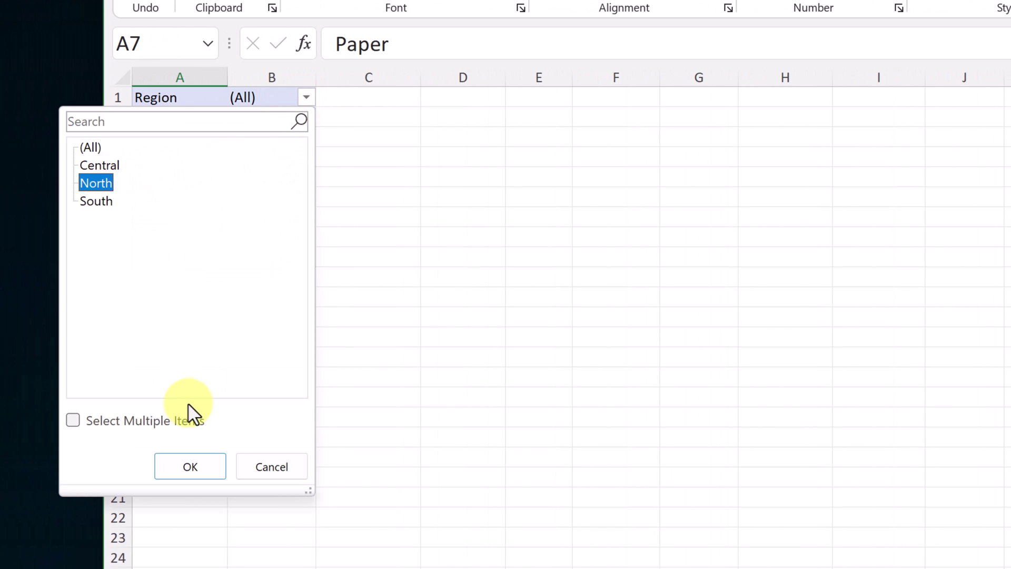
{"action": "left_click", "coordinate": [193, 466]}
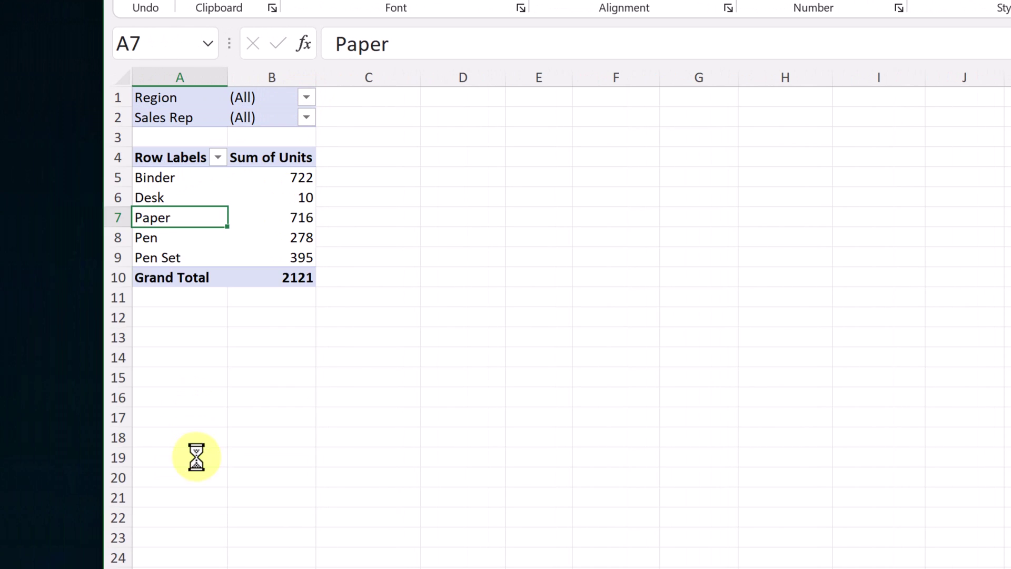
- Set the Sales Rep report filter to the second-to-last rep in the list
{"action": "left_click", "coordinate": [306, 117]}
{"action": "left_click", "coordinate": [138, 328]}
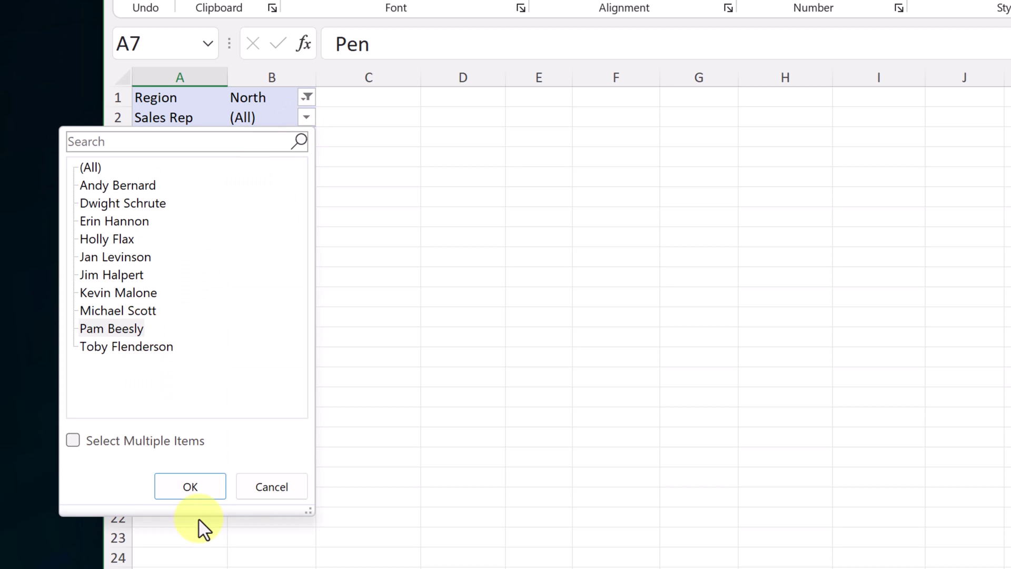
{"action": "left_click", "coordinate": [199, 483]}
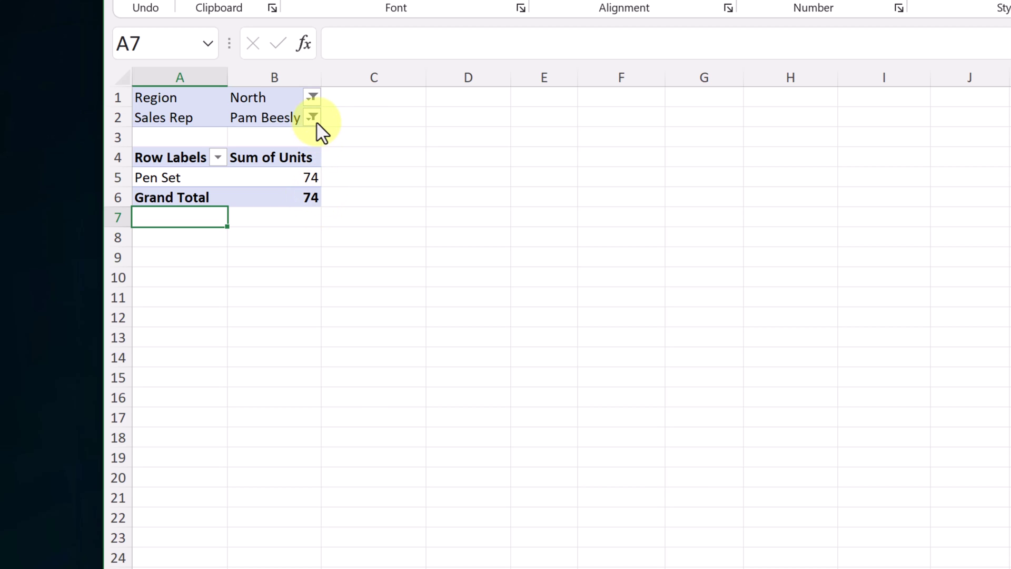
- Change the Region report filter to South
{"action": "left_click", "coordinate": [310, 98]}
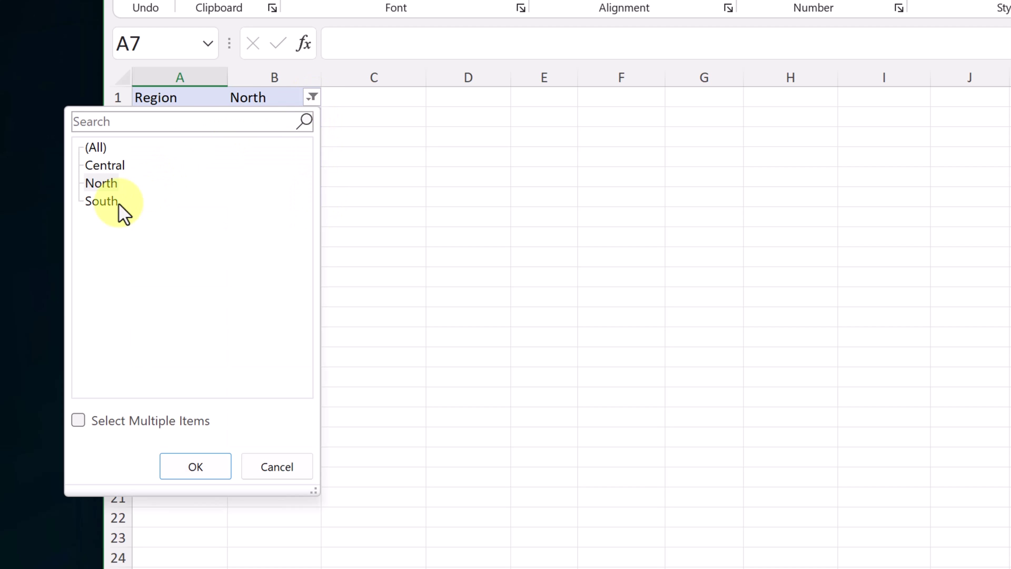
{"action": "left_click", "coordinate": [104, 202]}
{"action": "left_click", "coordinate": [210, 474]}
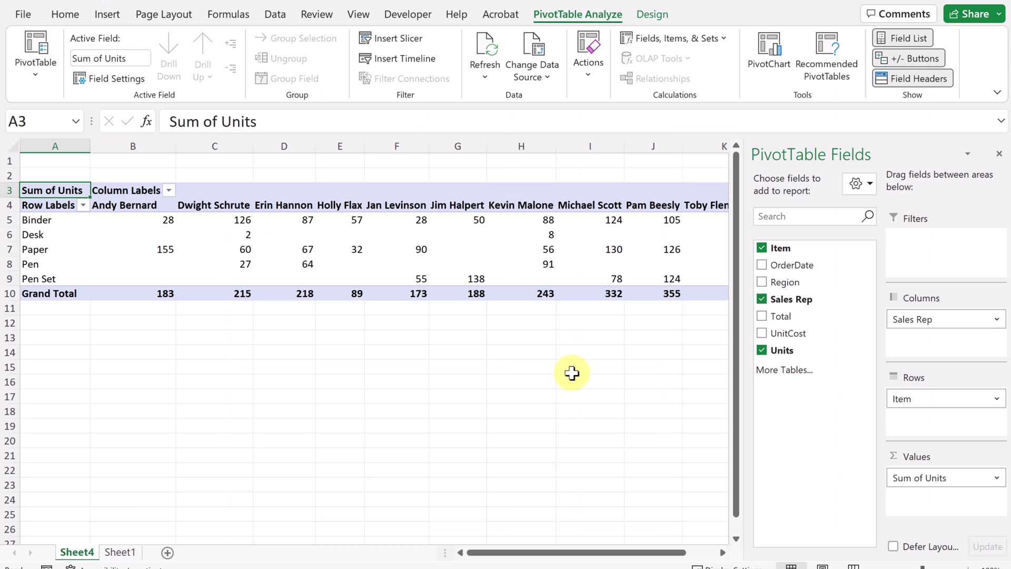
- Remove the Item, Sales Rep and Units fields to empty the PivotTable layout
{"action": "left_click", "coordinate": [762, 248]}
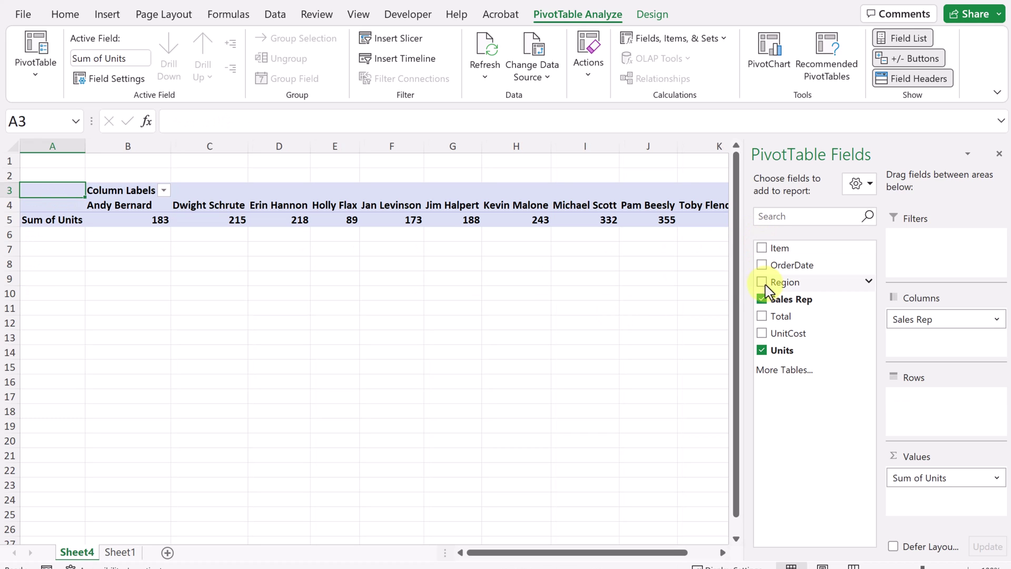
{"action": "left_click", "coordinate": [762, 299]}
{"action": "left_click", "coordinate": [762, 350]}
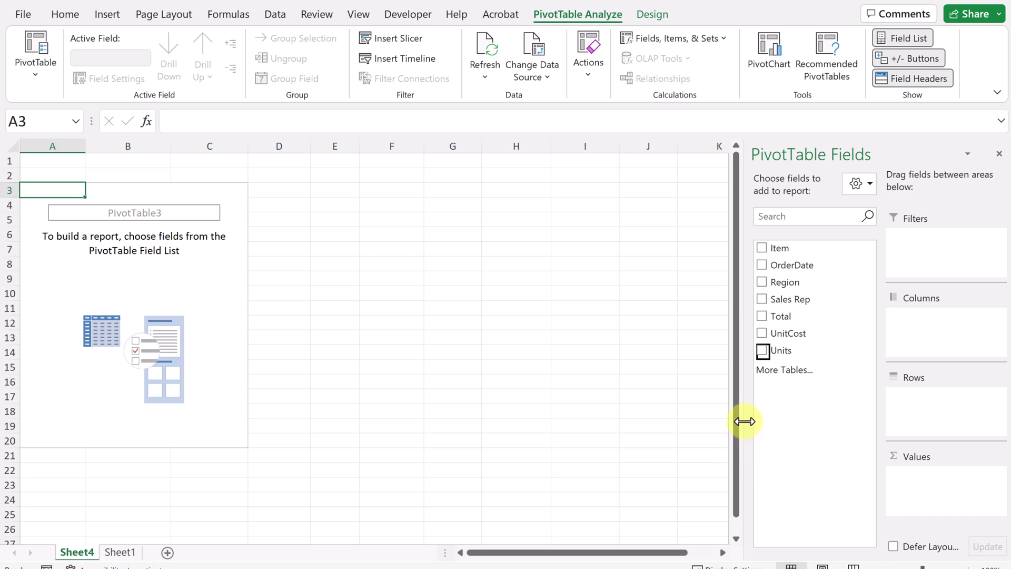
- Rebuild the PivotTable with Total as the summed value, Item as row labels and Sales Rep as a report filter
{"action": "left_click", "coordinate": [761, 316]}
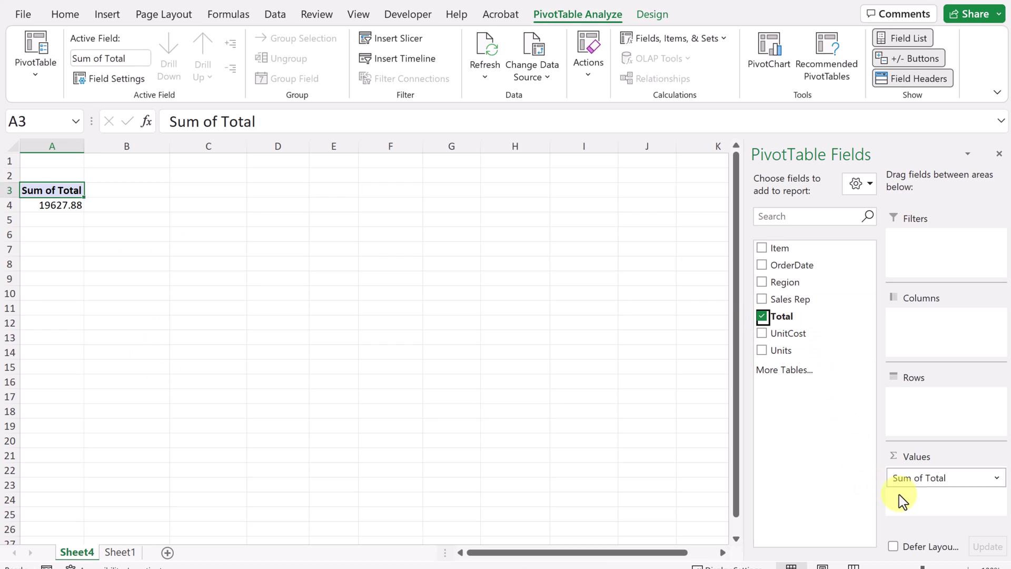
{"action": "left_click", "coordinate": [762, 248]}
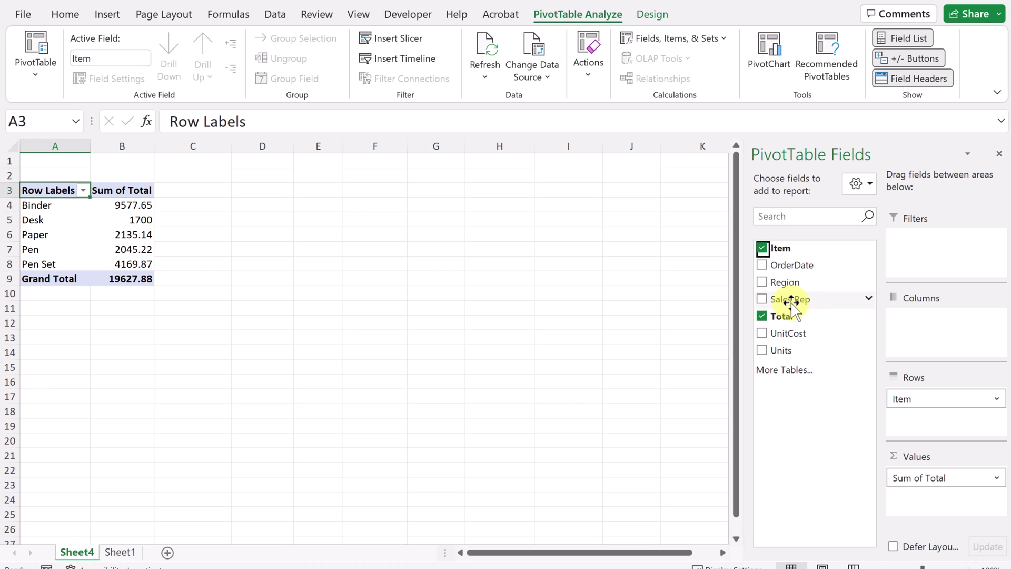
{"action": "left_click_drag", "start_coordinate": [782, 301], "coordinate": [911, 253]}
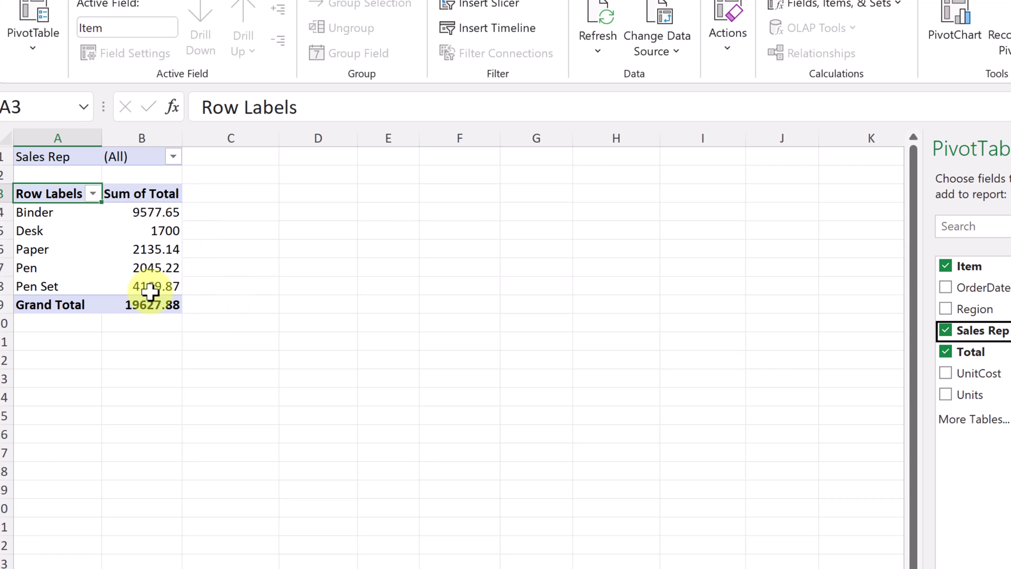
{"action": "left_click", "coordinate": [147, 214]}
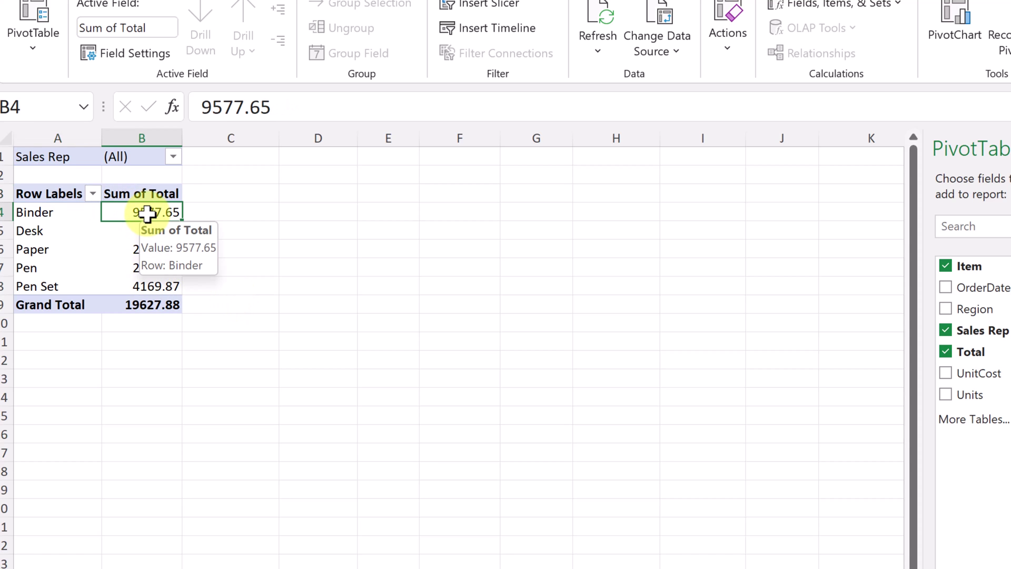
- Format the Sum of Total values as Currency with two decimal places and the $ symbol
{"action": "right_click", "coordinate": [138, 213]}
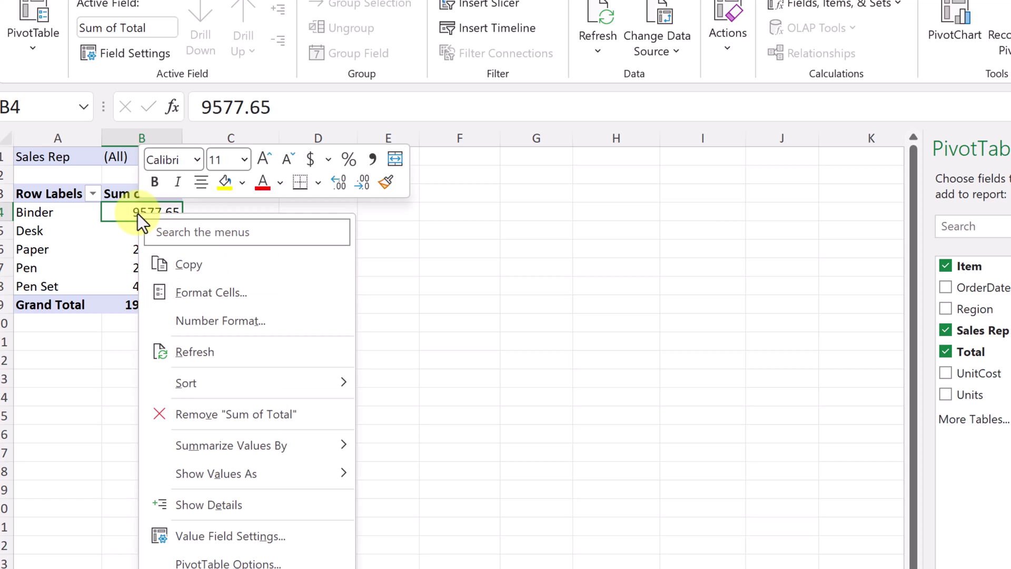
{"action": "left_click", "coordinate": [229, 327]}
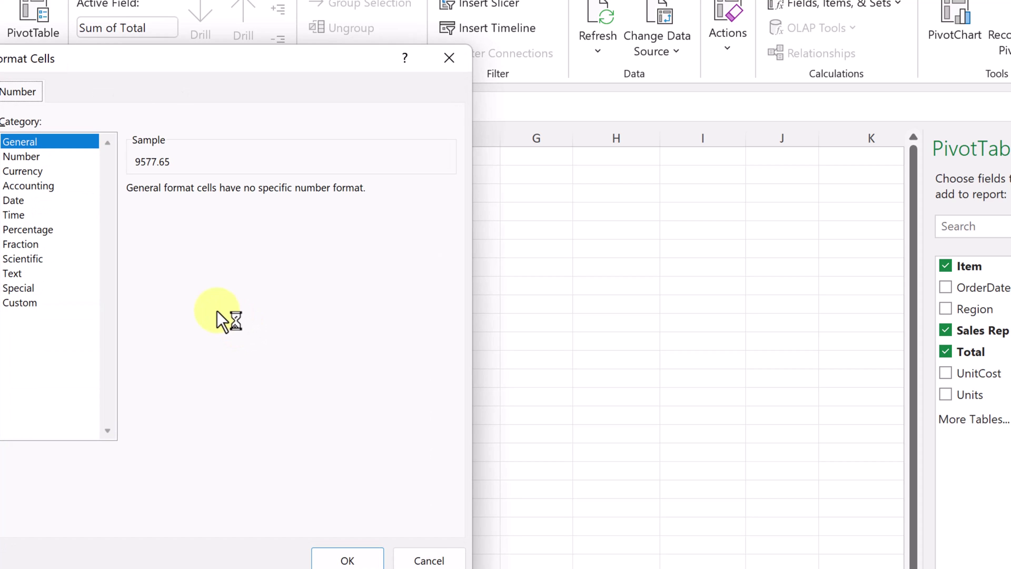
{"action": "left_click", "coordinate": [33, 173]}
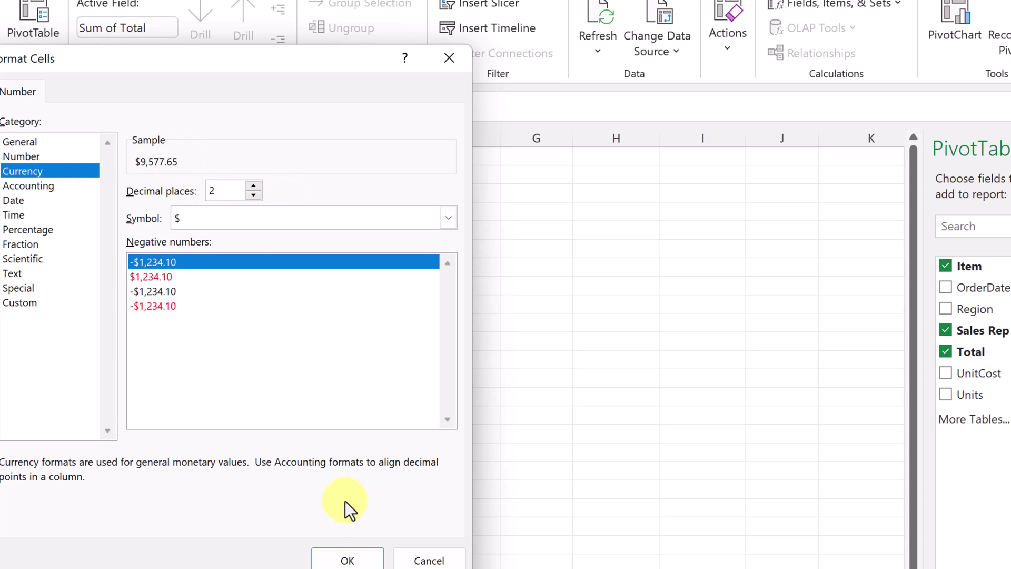
{"action": "left_click", "coordinate": [363, 561]}
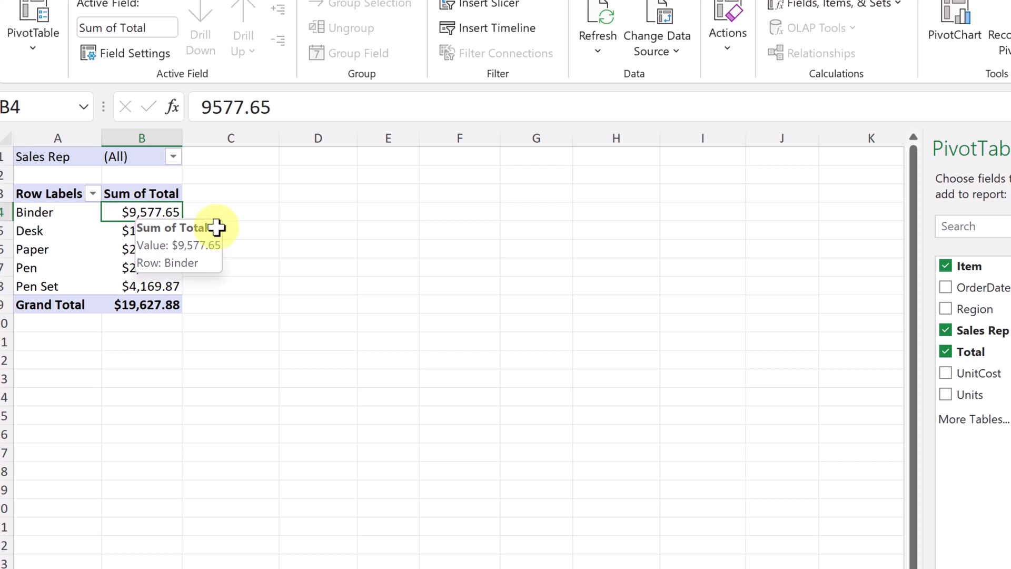
- Sort the PivotTable items by Sum of Total from largest to smallest
{"action": "right_click", "coordinate": [135, 211]}
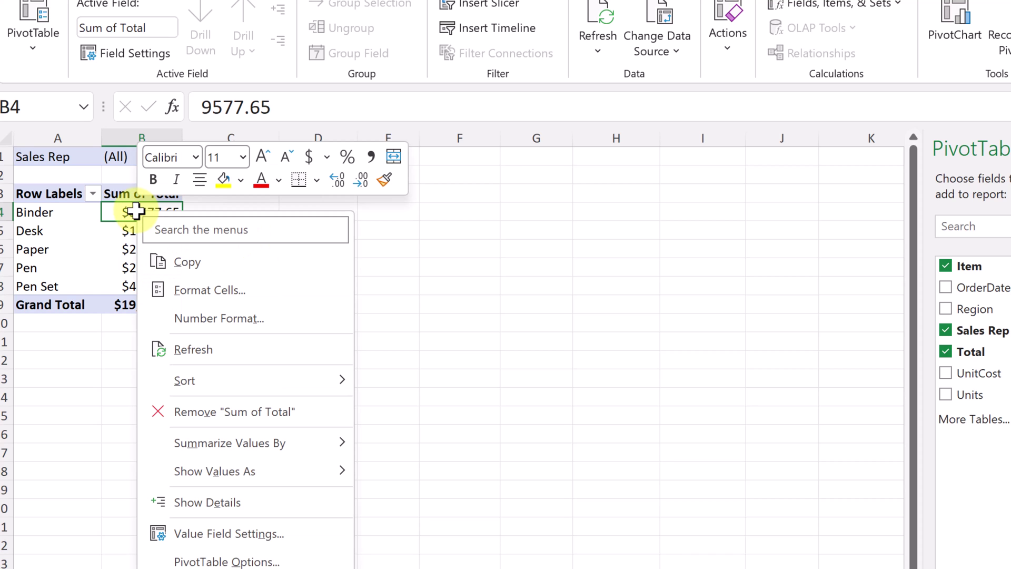
{"action": "mouse_move", "coordinate": [232, 387]}
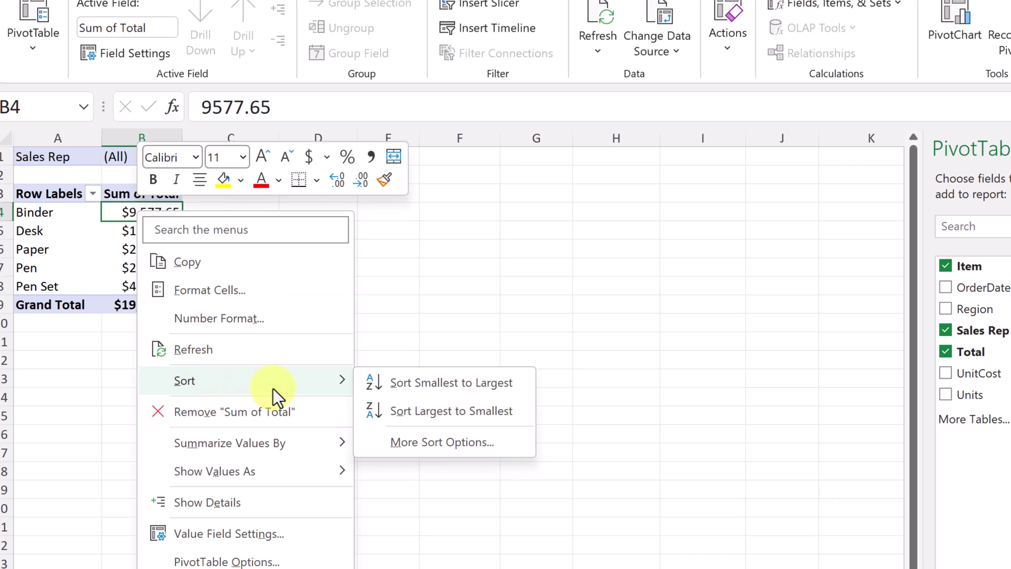
{"action": "left_click", "coordinate": [462, 411]}
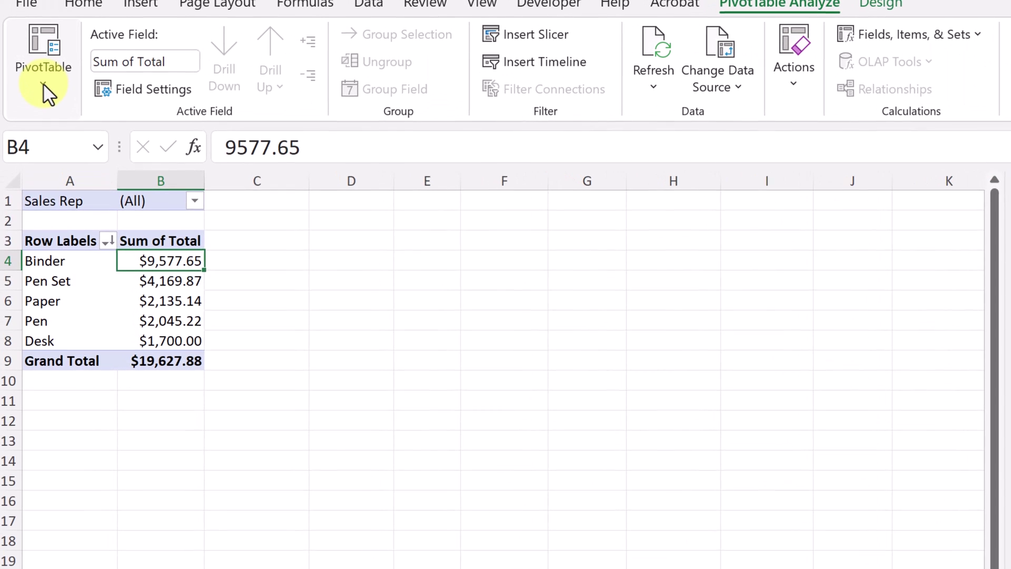
- Generate a separate report filter page for each value of the Sales Rep filter
{"action": "left_click", "coordinate": [44, 79]}
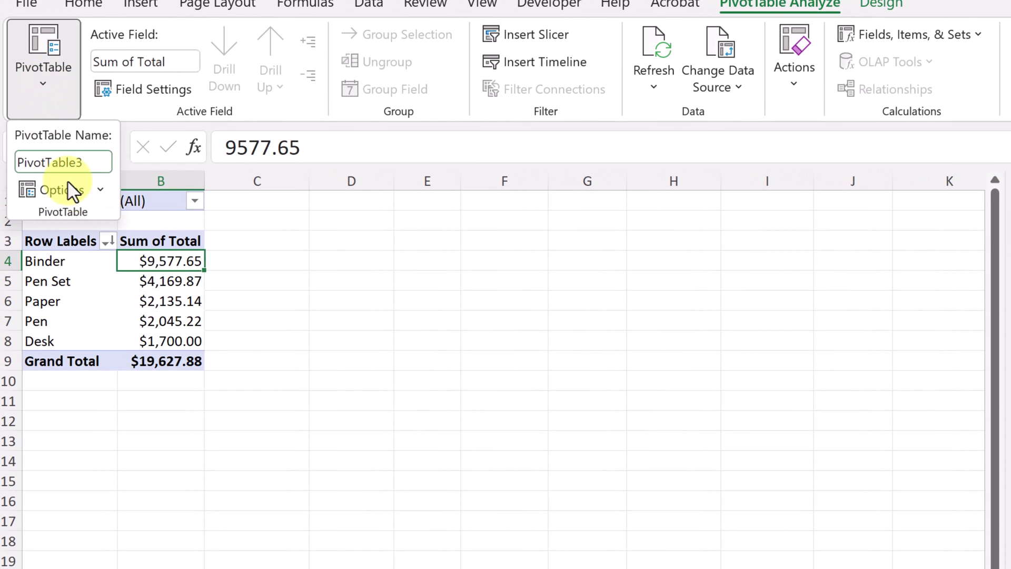
{"action": "left_click", "coordinate": [100, 191]}
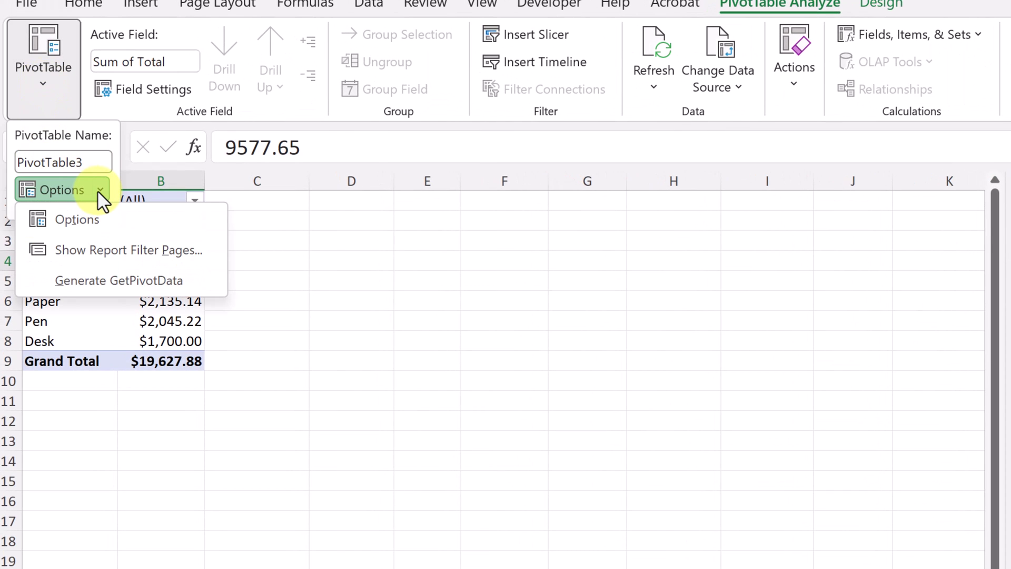
{"action": "left_click", "coordinate": [149, 251]}
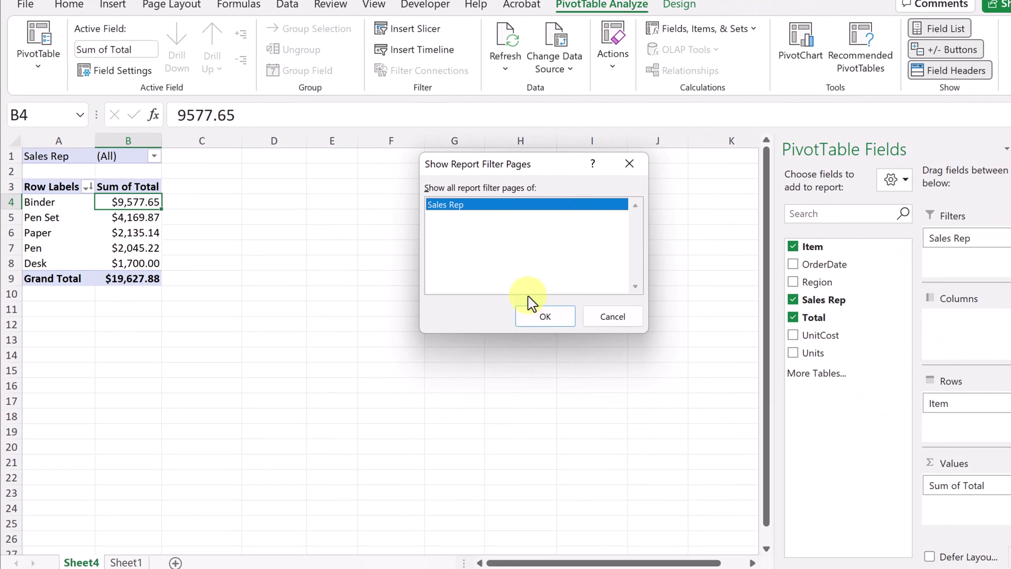
{"action": "left_click", "coordinate": [547, 318]}
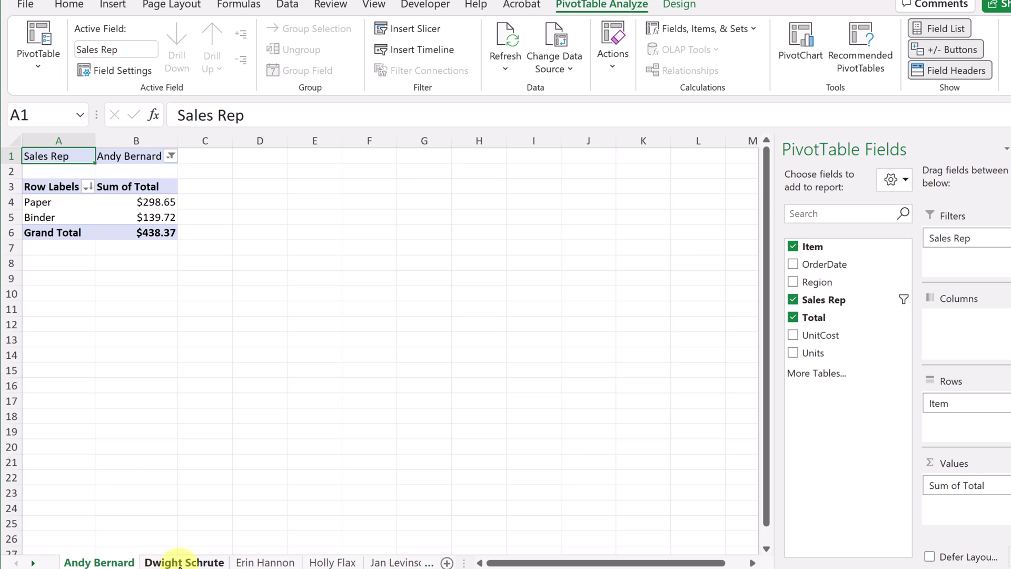
- Look through the individual sales rep sheets to examine each rep's item totals
{"action": "left_click", "coordinate": [179, 562]}
{"action": "left_click", "coordinate": [273, 563]}
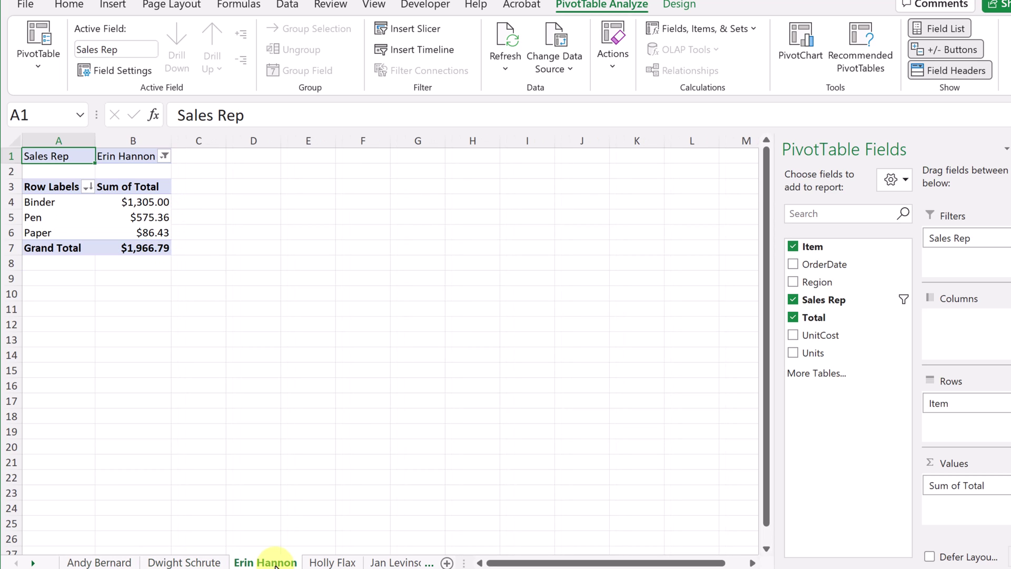
{"action": "left_click", "coordinate": [329, 562]}
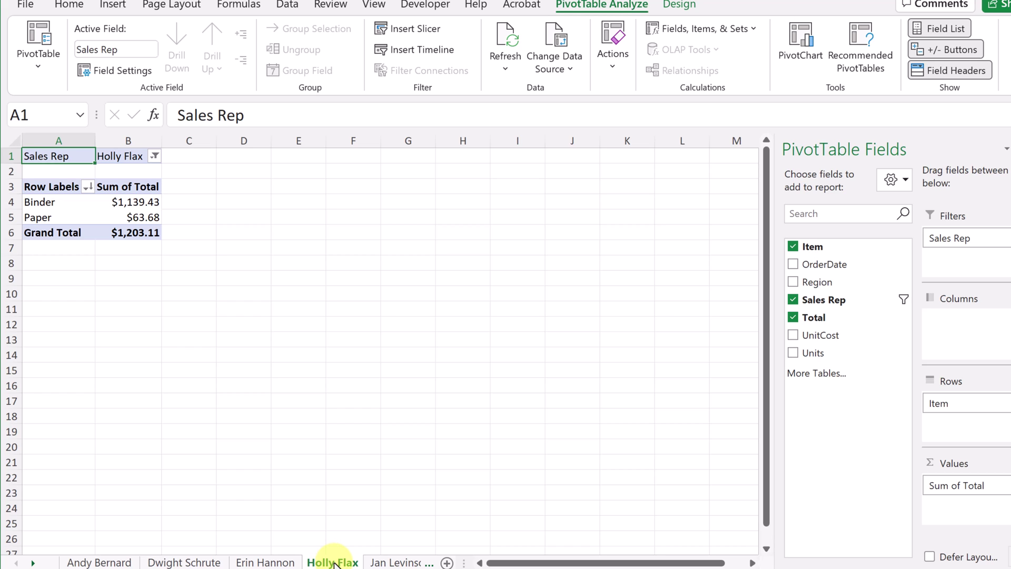
{"action": "left_click", "coordinate": [383, 563]}
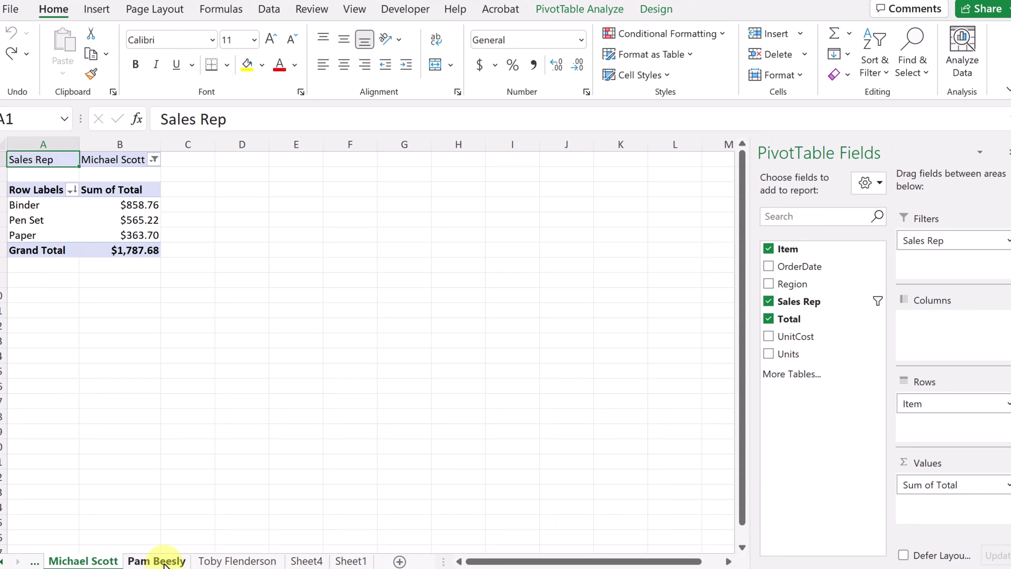
{"action": "left_click", "coordinate": [178, 561]}
{"action": "left_click", "coordinate": [239, 561]}
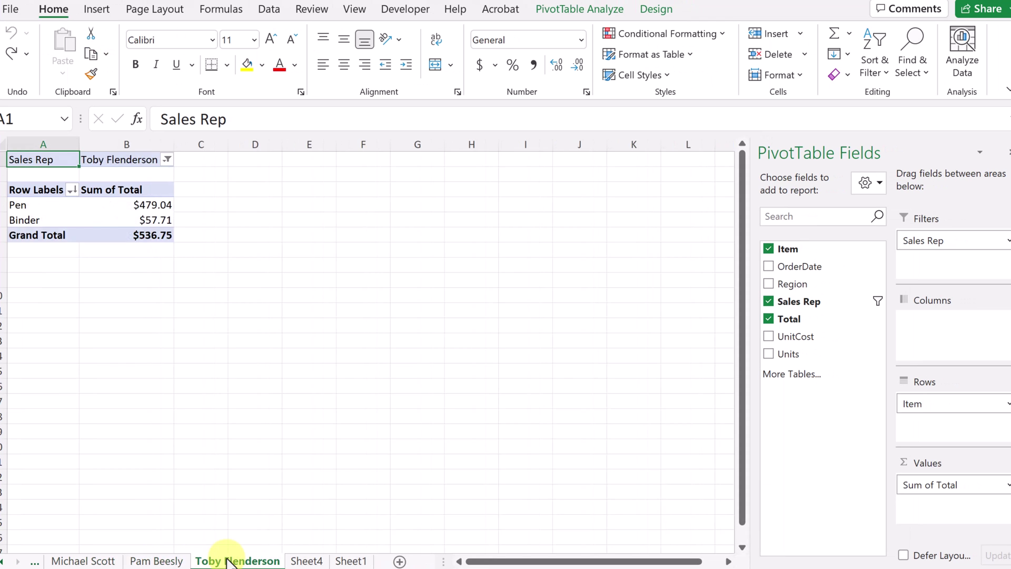
- Extract the source records behind the Paper total on Sheet4 to a new sheet, and return to Sheet4
{"action": "left_click", "coordinate": [304, 561]}
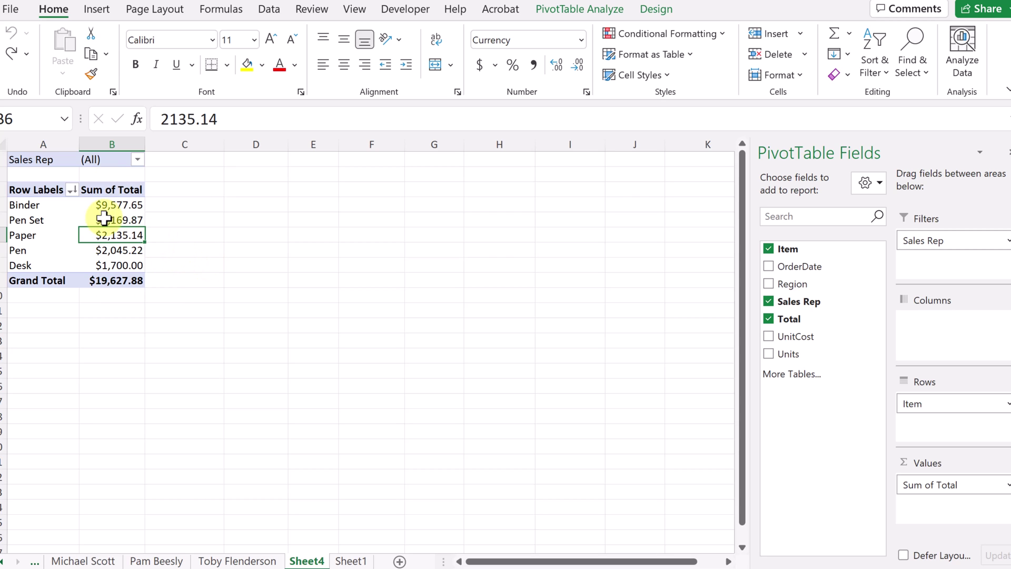
{"action": "double_click", "coordinate": [108, 235]}
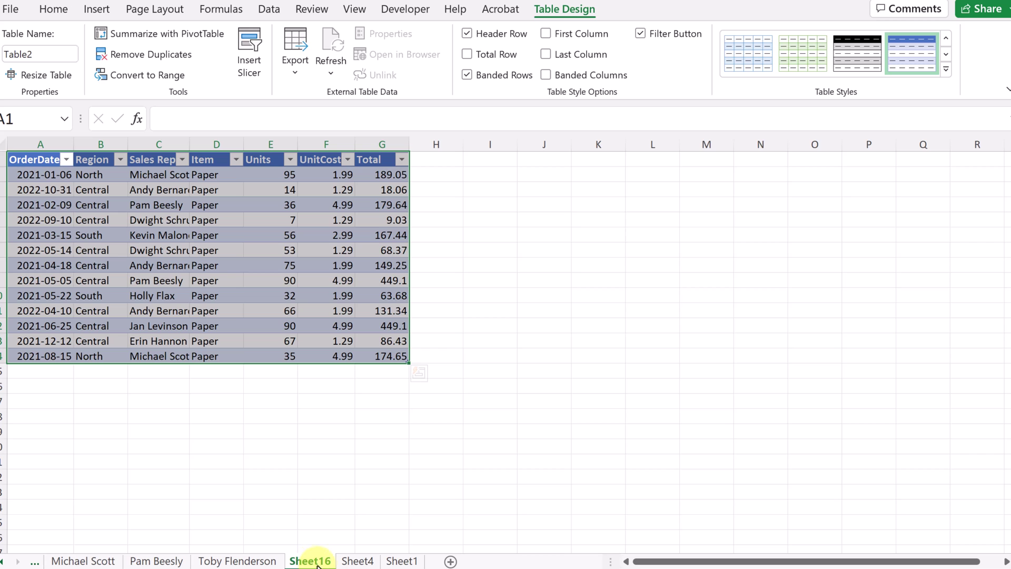
{"action": "left_click", "coordinate": [356, 561]}
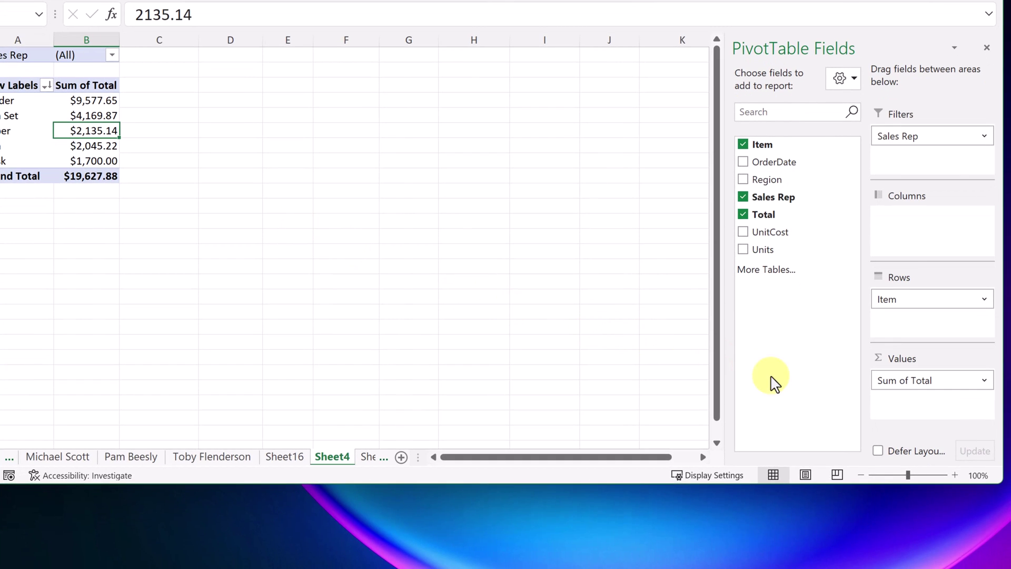
- Summarize the Total value field by Count in its value field settings
{"action": "left_click", "coordinate": [983, 385]}
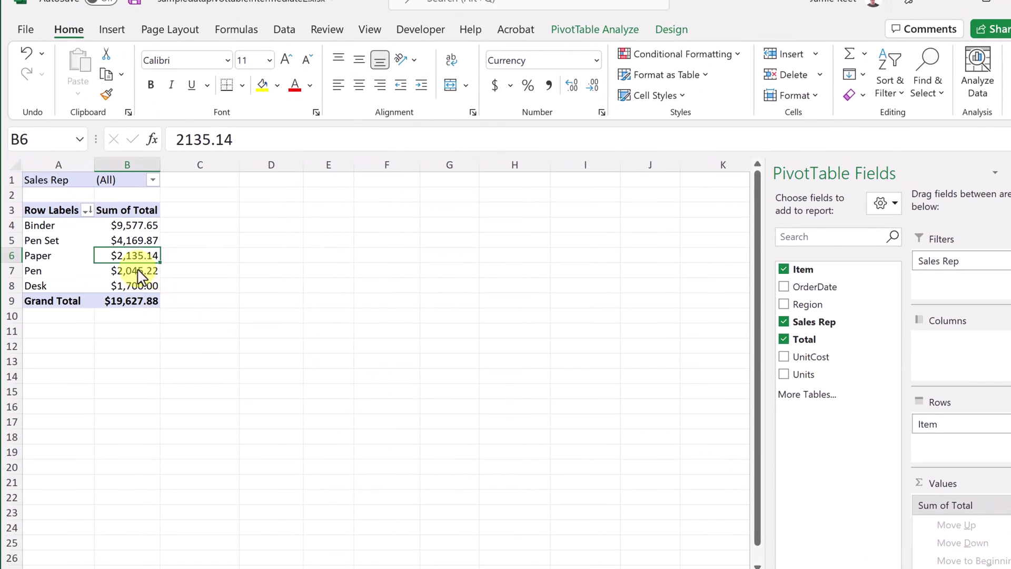
{"action": "right_click", "coordinate": [126, 256]}
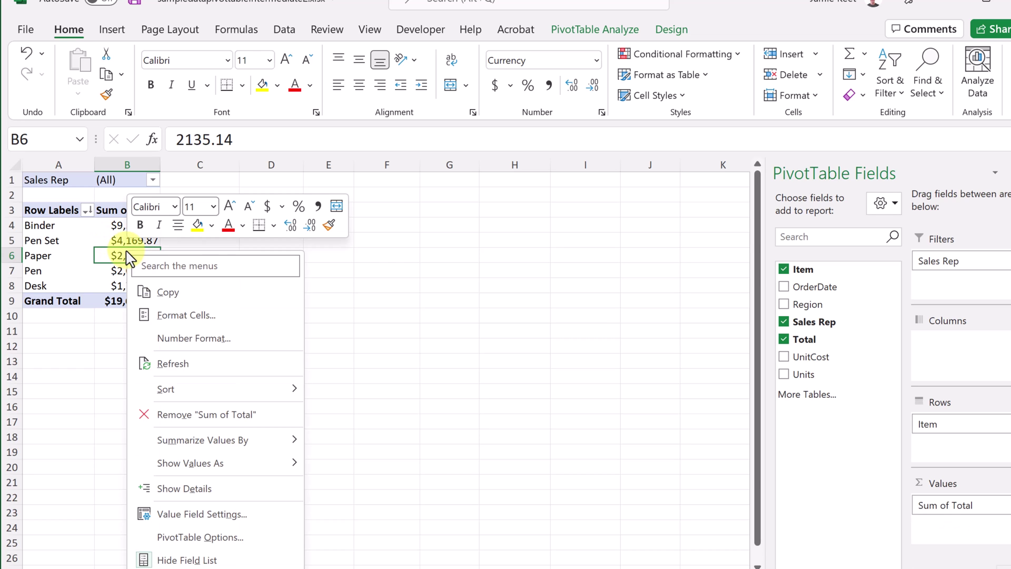
{"action": "left_click", "coordinate": [230, 517]}
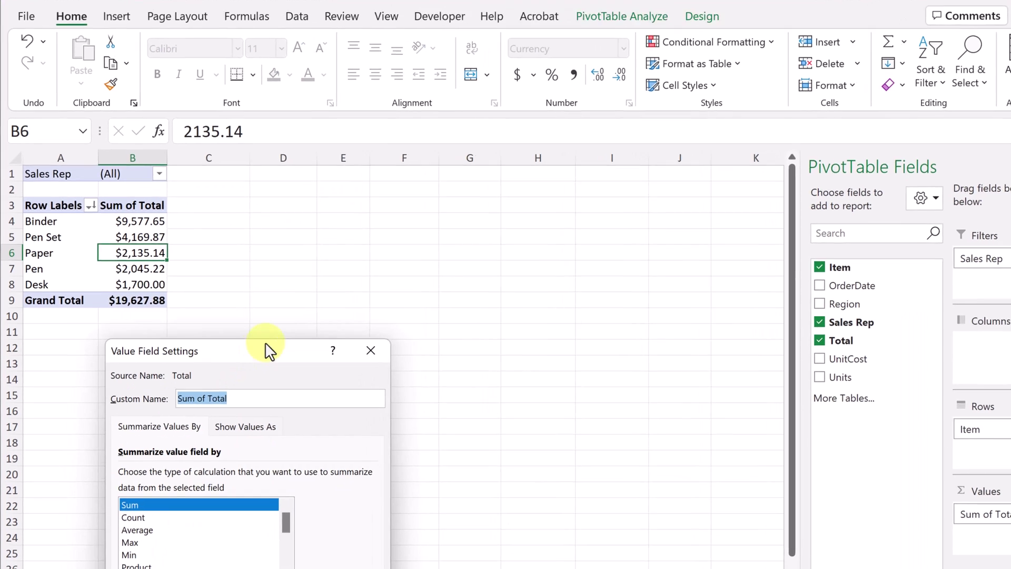
{"action": "left_click_drag", "start_coordinate": [268, 350], "coordinate": [345, 216]}
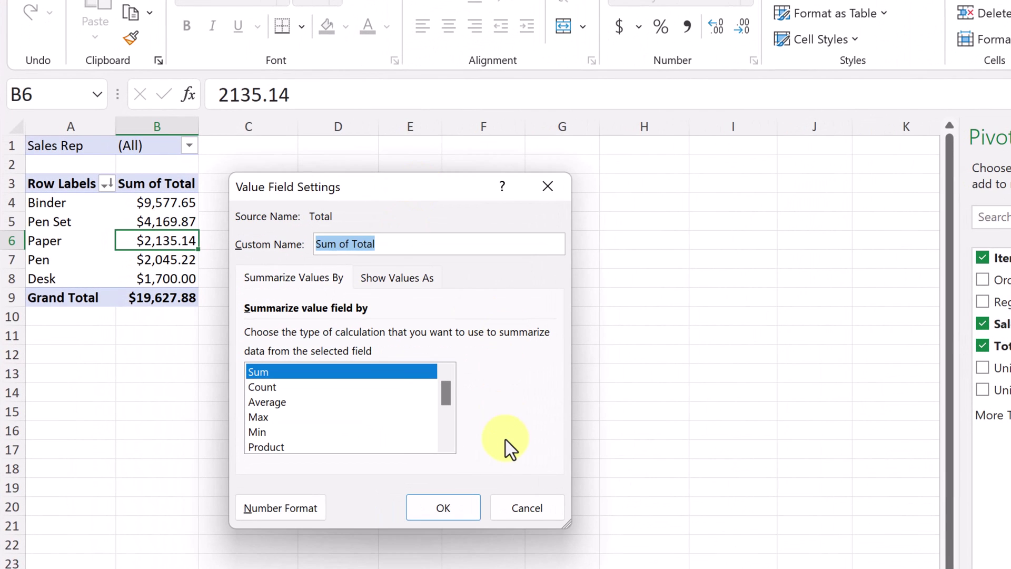
{"action": "left_click", "coordinate": [268, 390]}
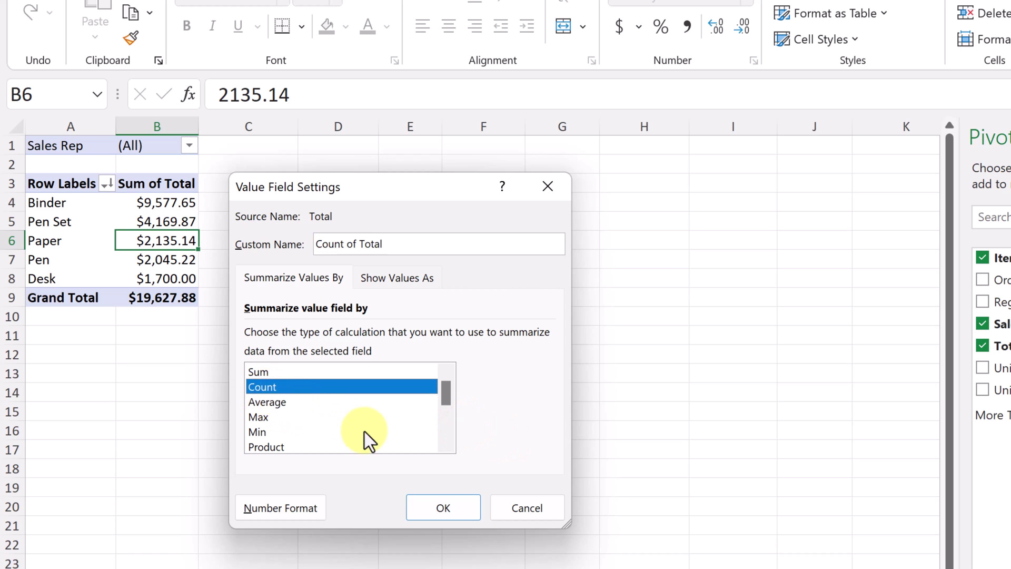
{"action": "left_click", "coordinate": [431, 509]}
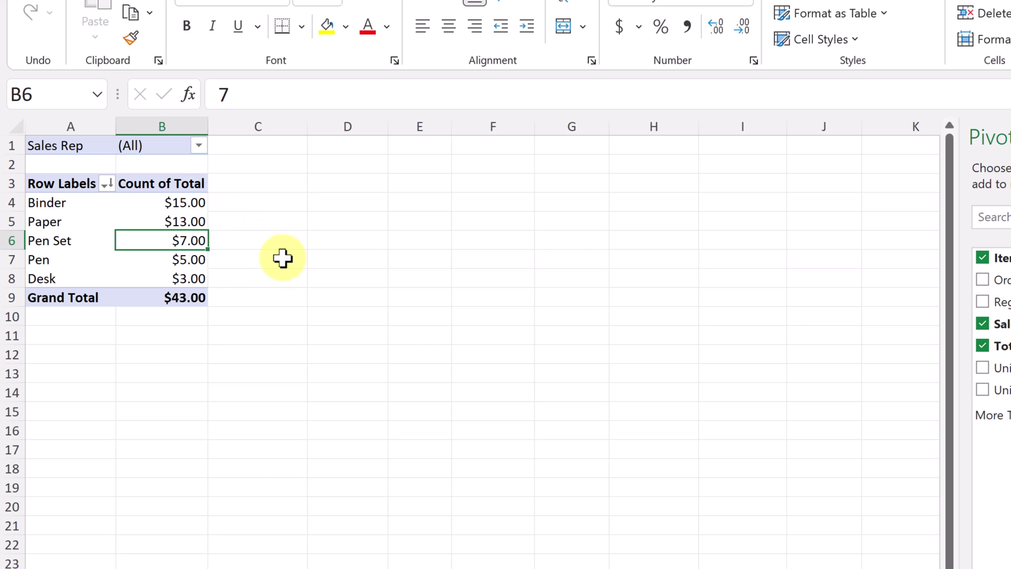
- Set the Total value field's summary calculation back to Sum
{"action": "right_click", "coordinate": [189, 237]}
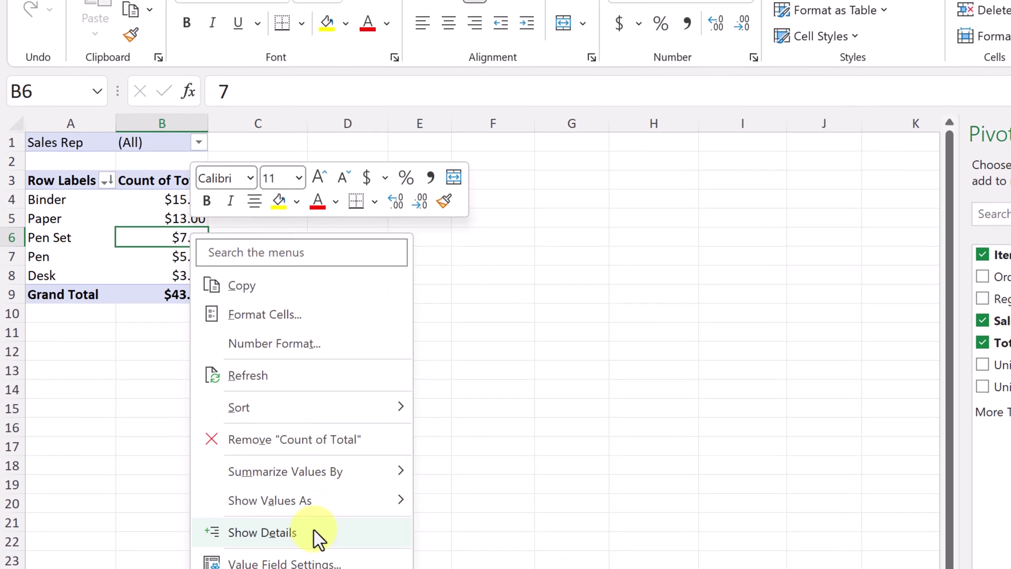
{"action": "left_click", "coordinate": [311, 540]}
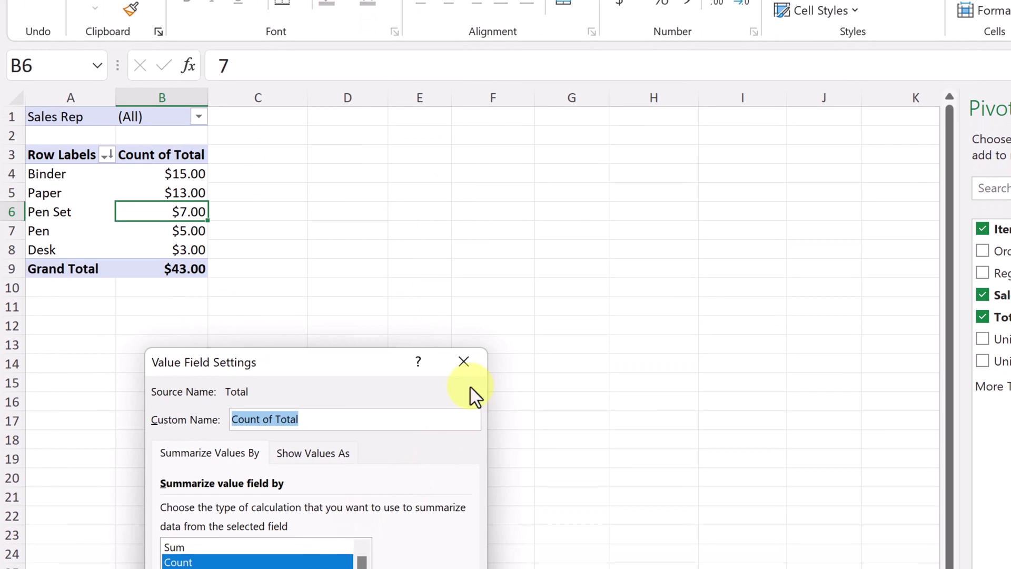
{"action": "left_click_drag", "start_coordinate": [345, 372], "coordinate": [420, 138]}
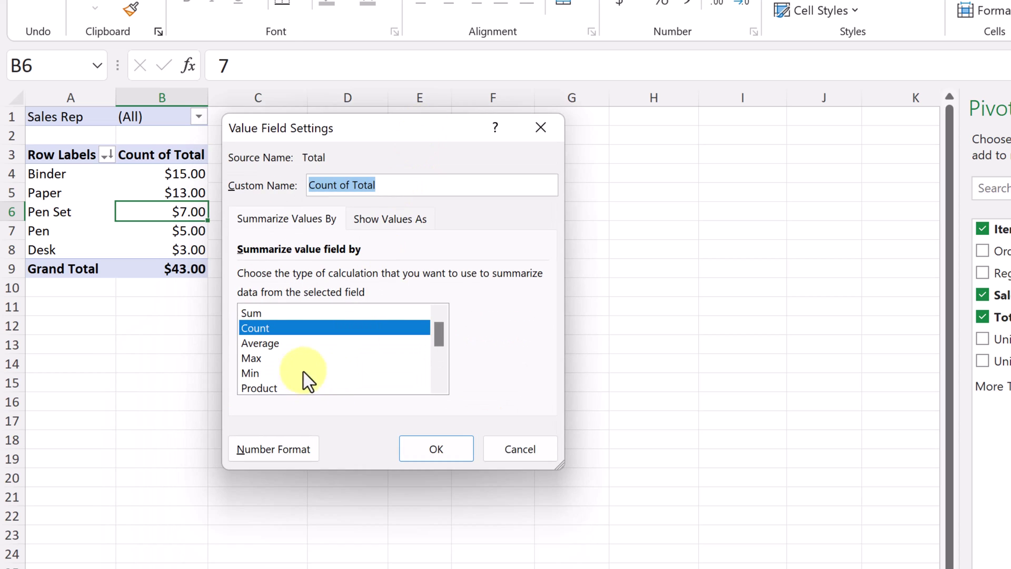
{"action": "mouse_move", "coordinate": [437, 340]}
{"action": "left_mouse_down"}
{"action": "mouse_move", "coordinate": [438, 362]}
{"action": "mouse_move", "coordinate": [437, 334]}
{"action": "left_mouse_up"}
{"action": "left_click", "coordinate": [276, 312]}
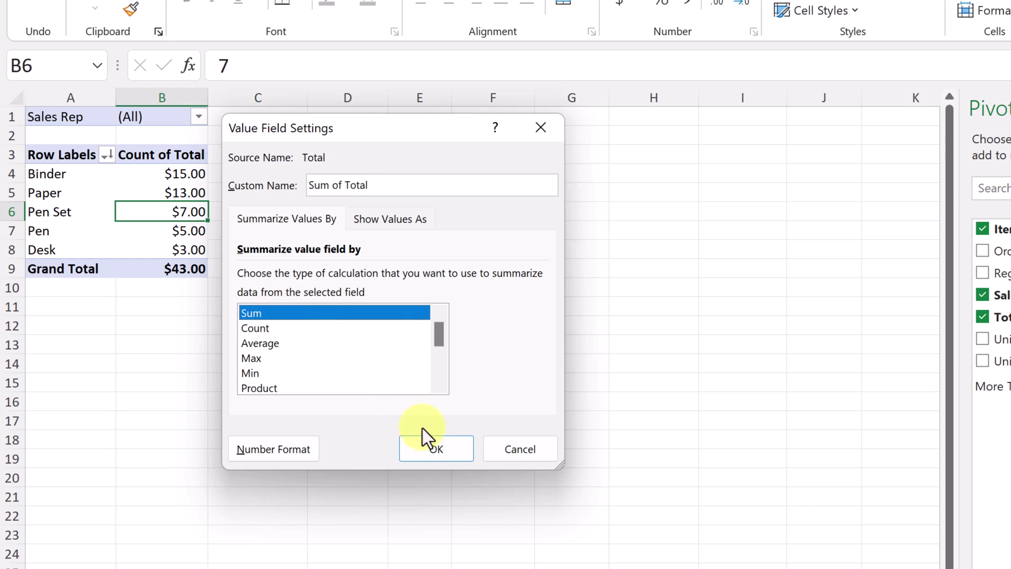
{"action": "left_click", "coordinate": [435, 447]}
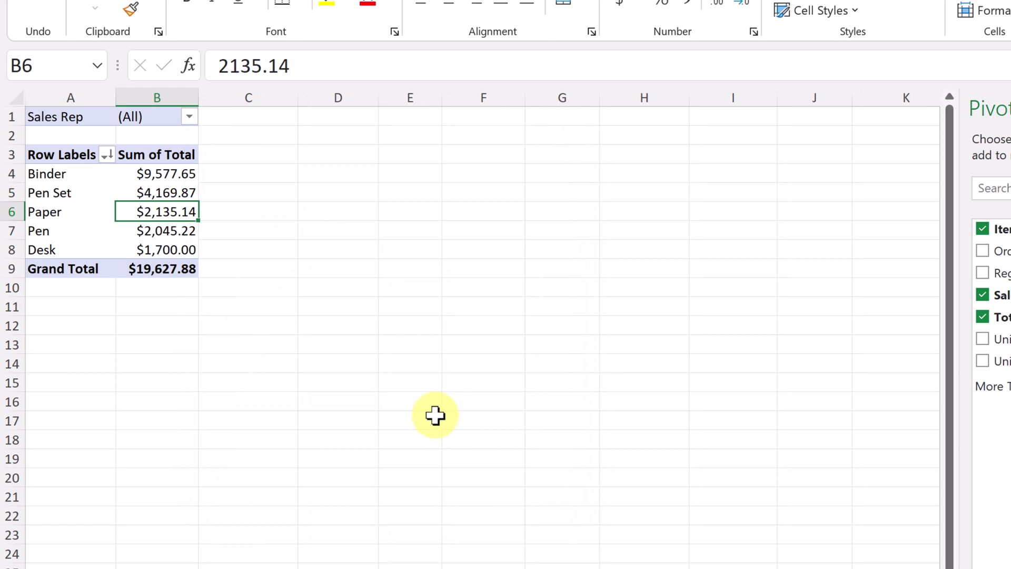
- Show the Sum of Total values as % of Column Total
{"action": "right_click", "coordinate": [160, 197]}
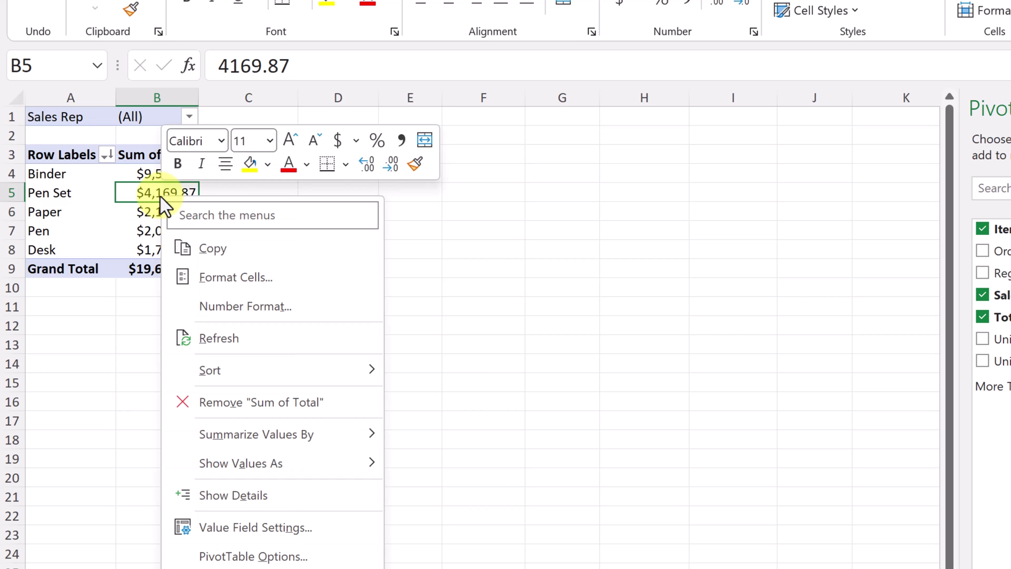
{"action": "mouse_move", "coordinate": [263, 469]}
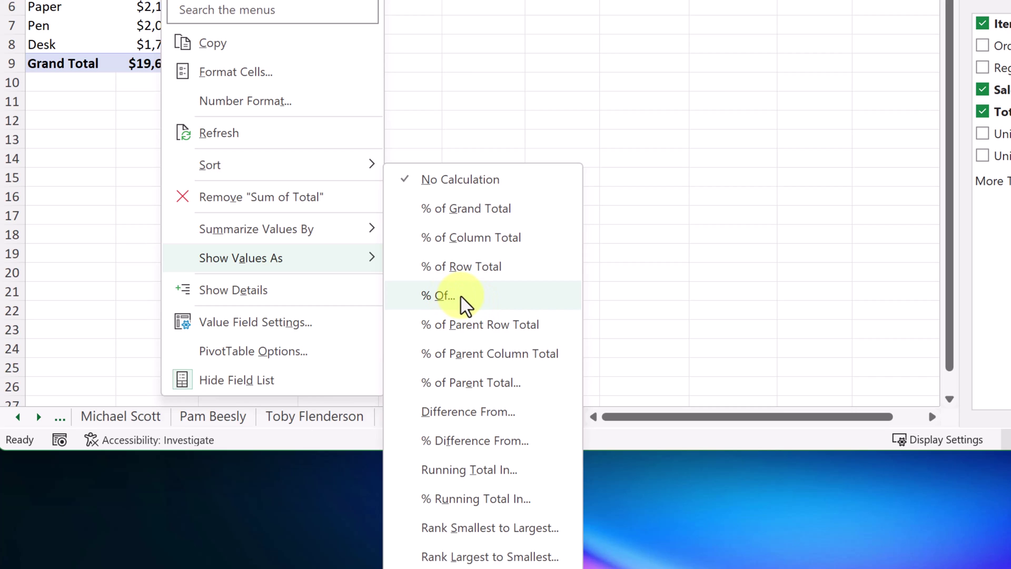
{"action": "left_click", "coordinate": [504, 245]}
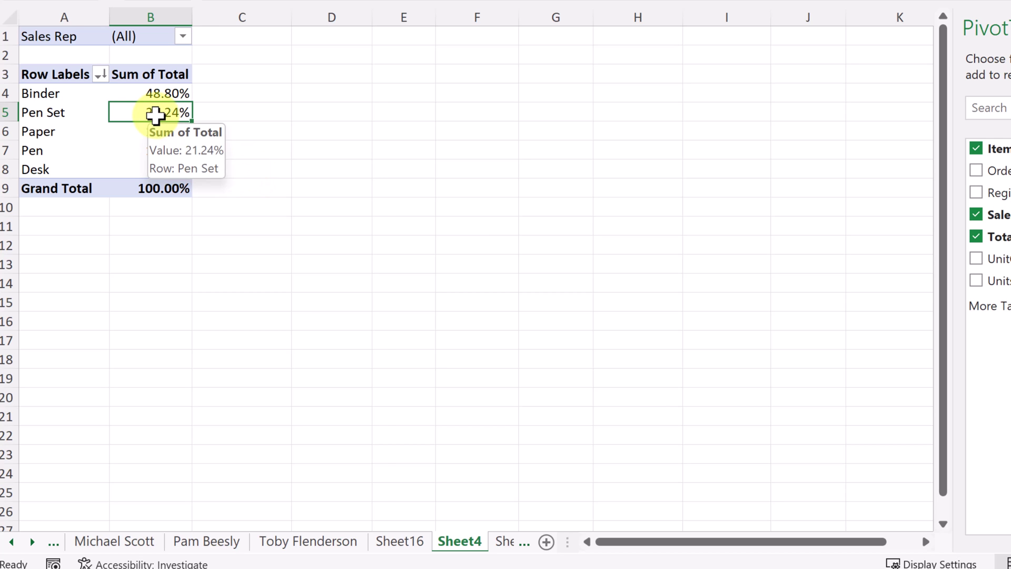
- Revert the Sum of Total display to No Calculation
{"action": "right_click", "coordinate": [157, 119]}
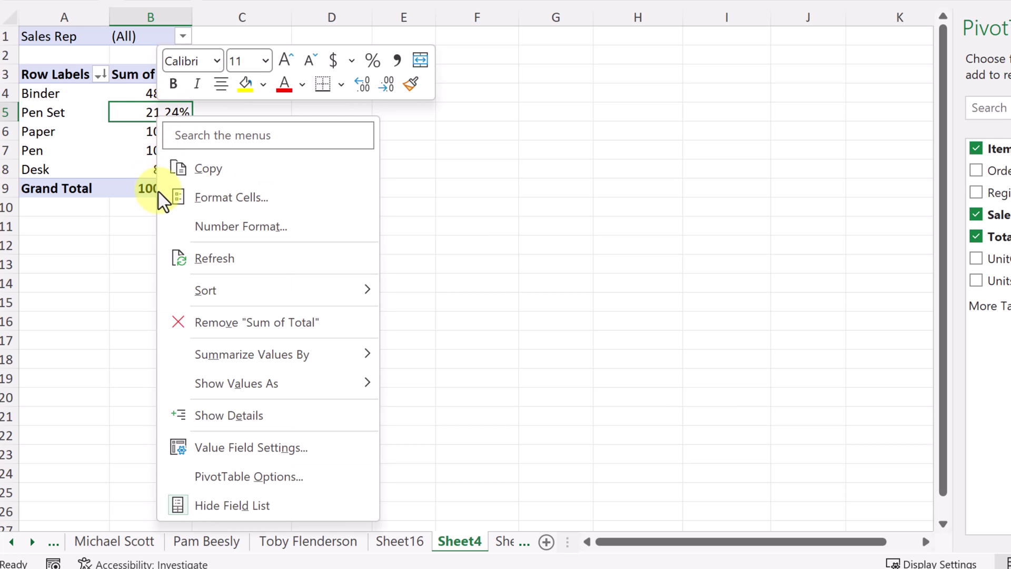
{"action": "mouse_move", "coordinate": [260, 395]}
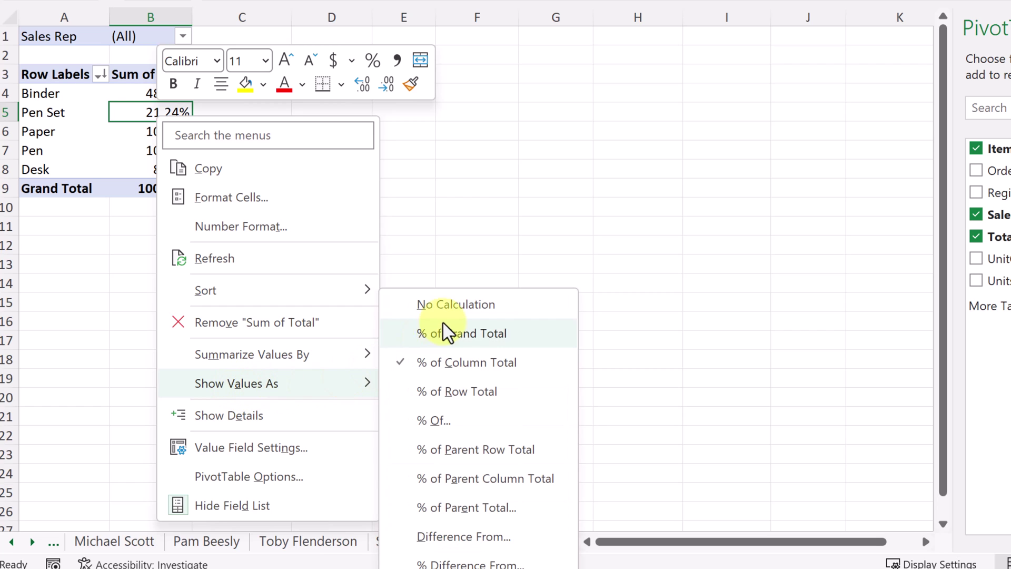
{"action": "left_click", "coordinate": [450, 308]}
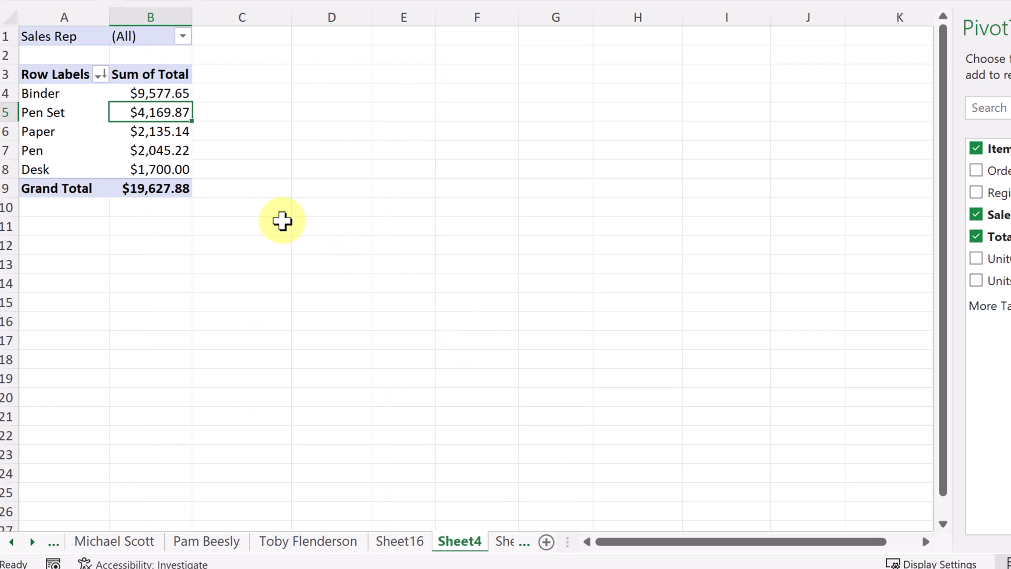
- Add an orange solid-fill data bar rule, with Show Bar Only enabled, to all cells showing "Sum of Total" values
{"action": "left_click", "coordinate": [220, 176]}
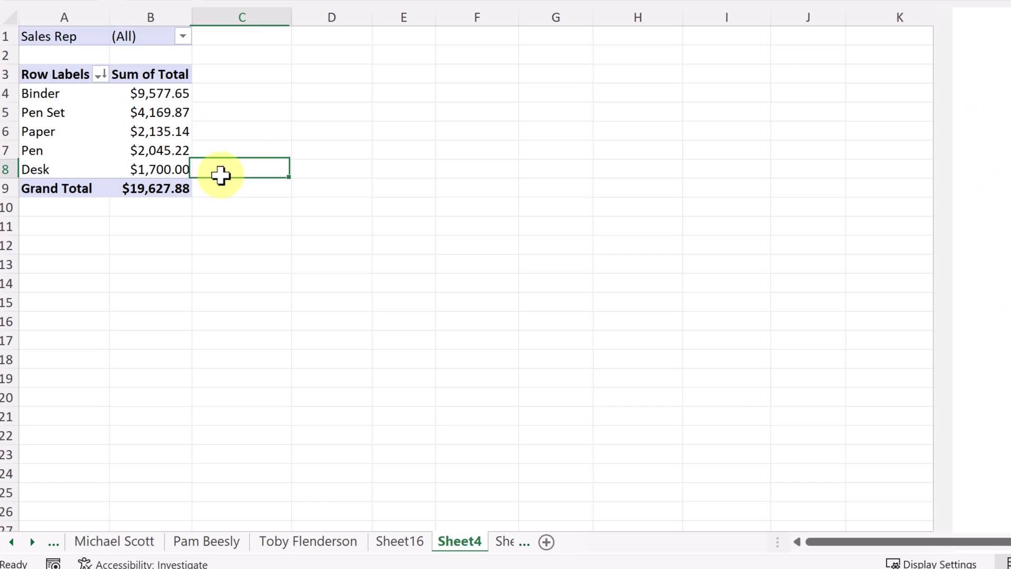
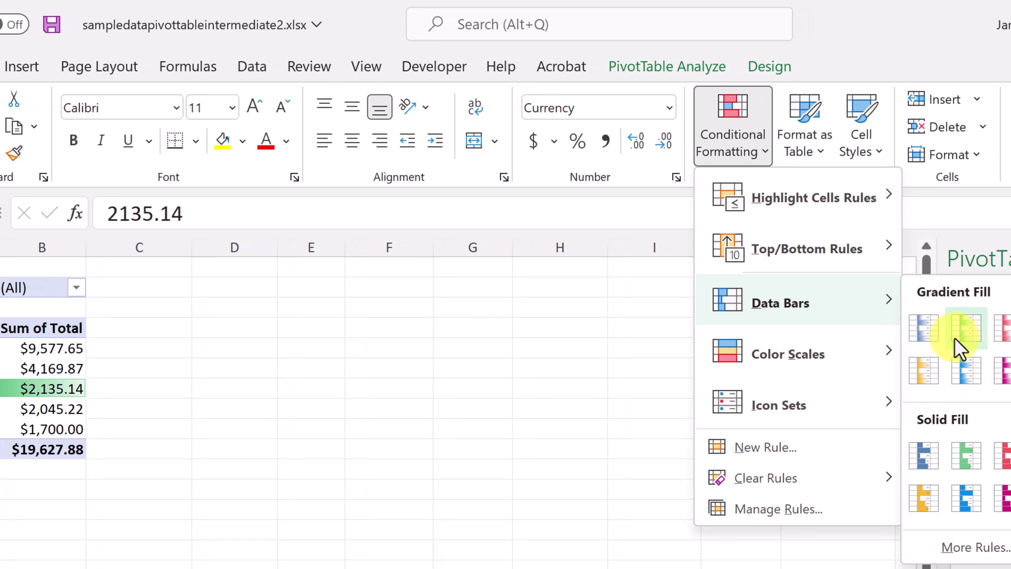
{"action": "left_click", "coordinate": [959, 544]}
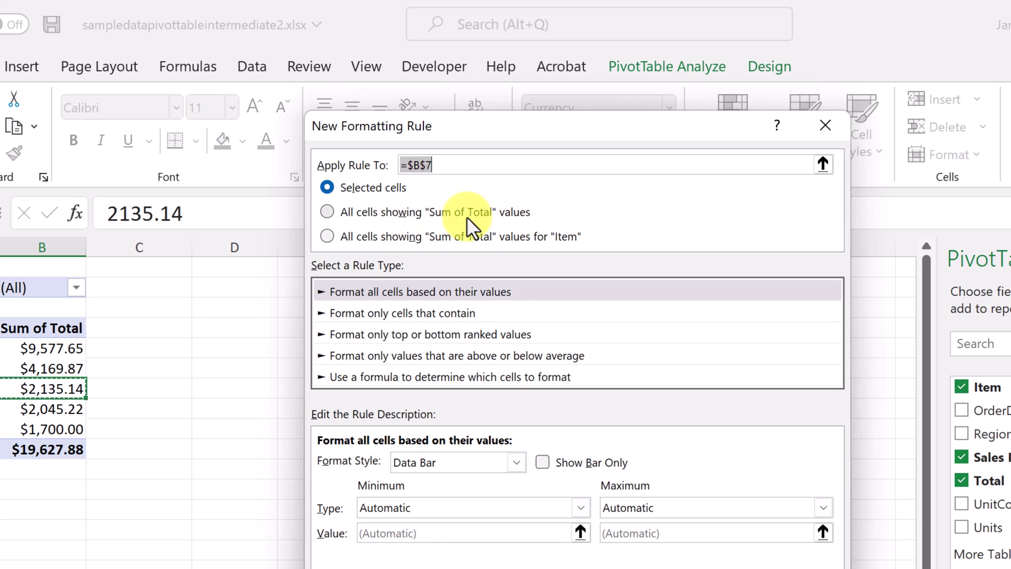
{"action": "left_click", "coordinate": [327, 213]}
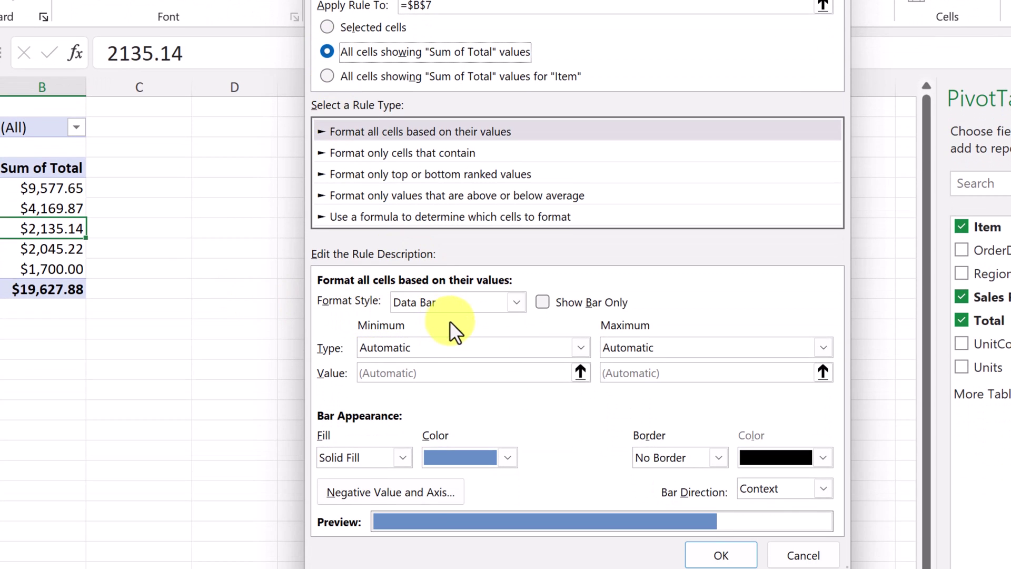
{"action": "left_click", "coordinate": [543, 303]}
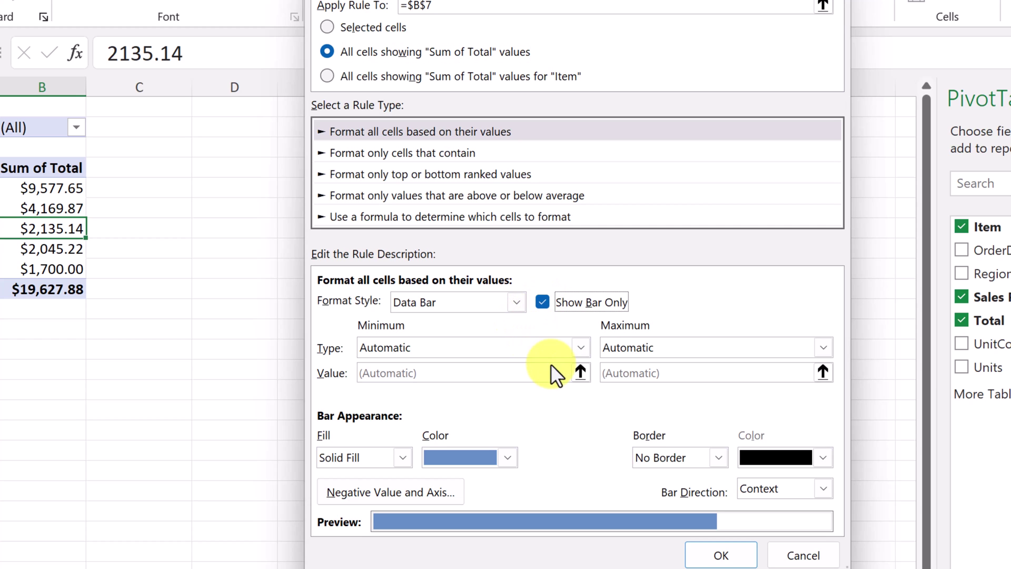
{"action": "left_click", "coordinate": [507, 457]}
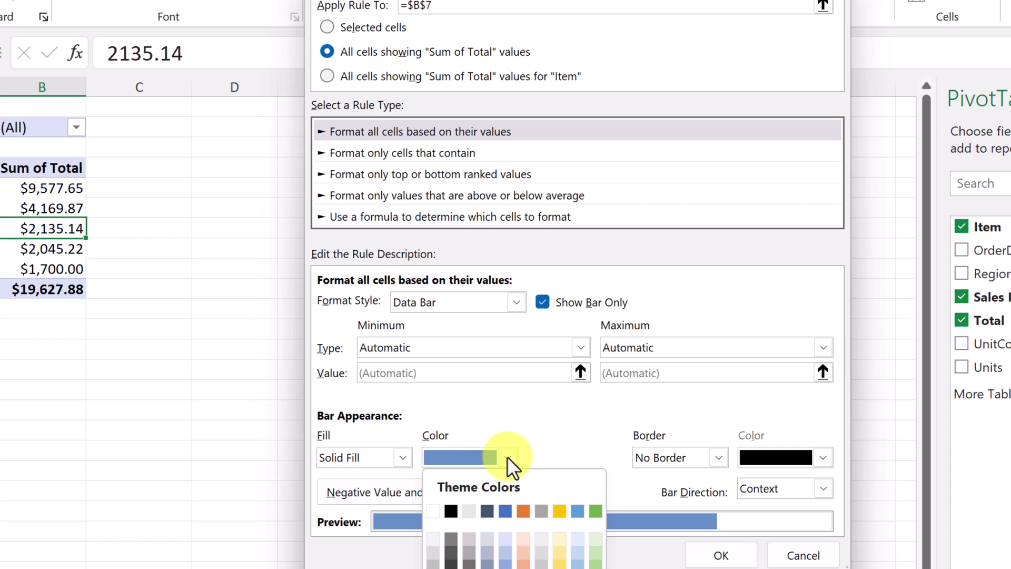
{"action": "left_click", "coordinate": [523, 509]}
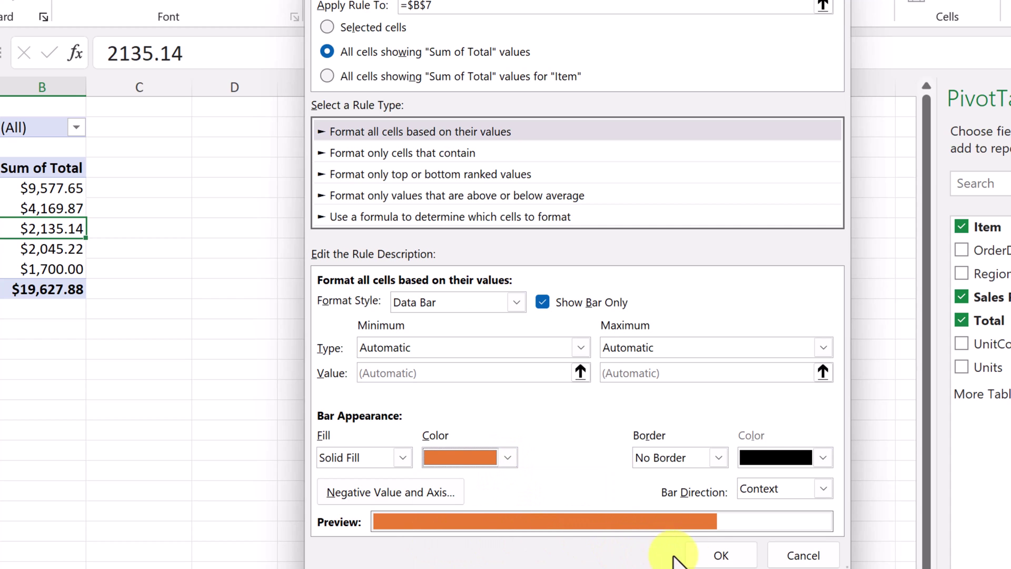
{"action": "left_click", "coordinate": [720, 556]}
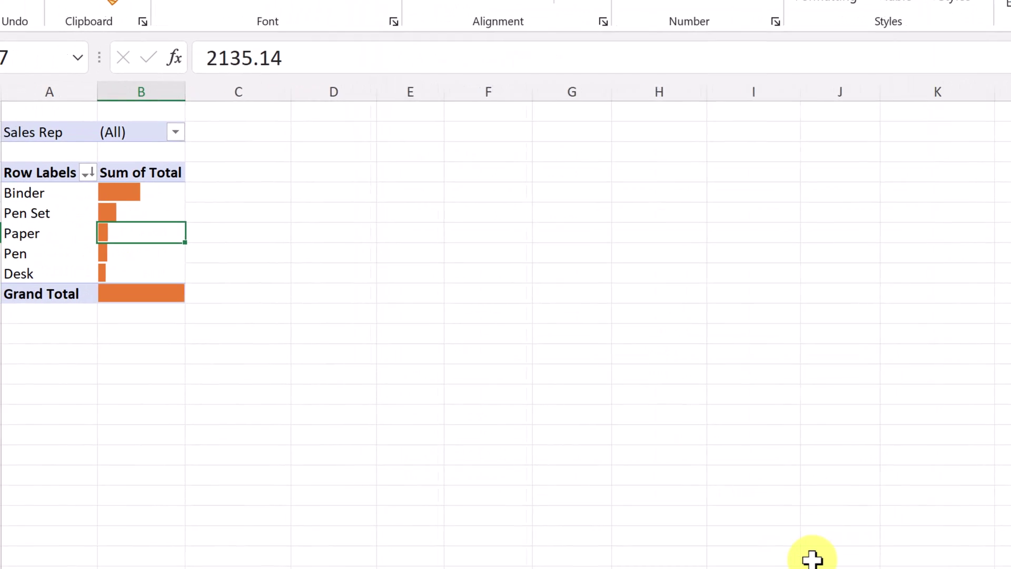
{"action": "left_click", "coordinate": [217, 335]}
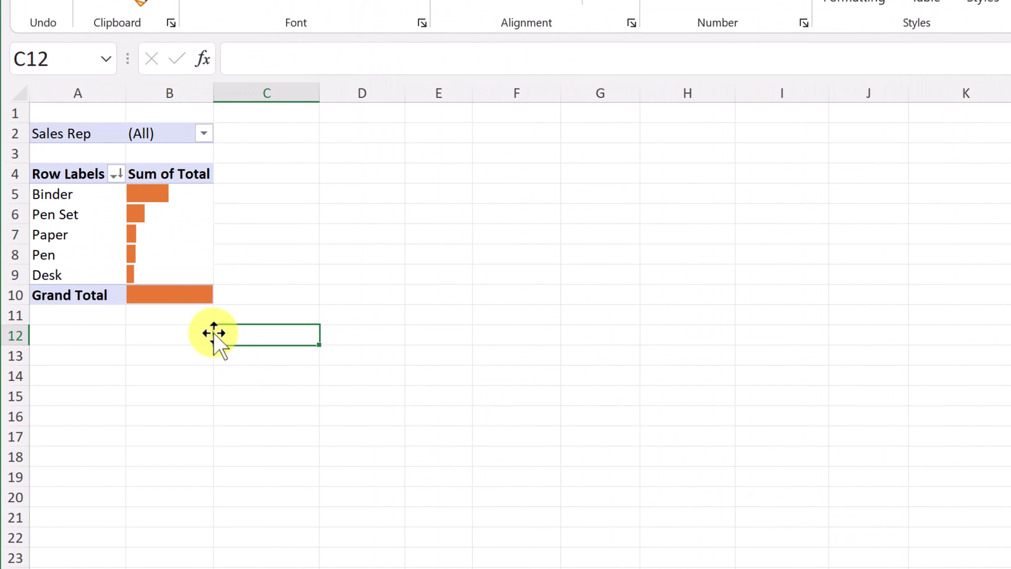
{"action": "left_click", "coordinate": [154, 221]}
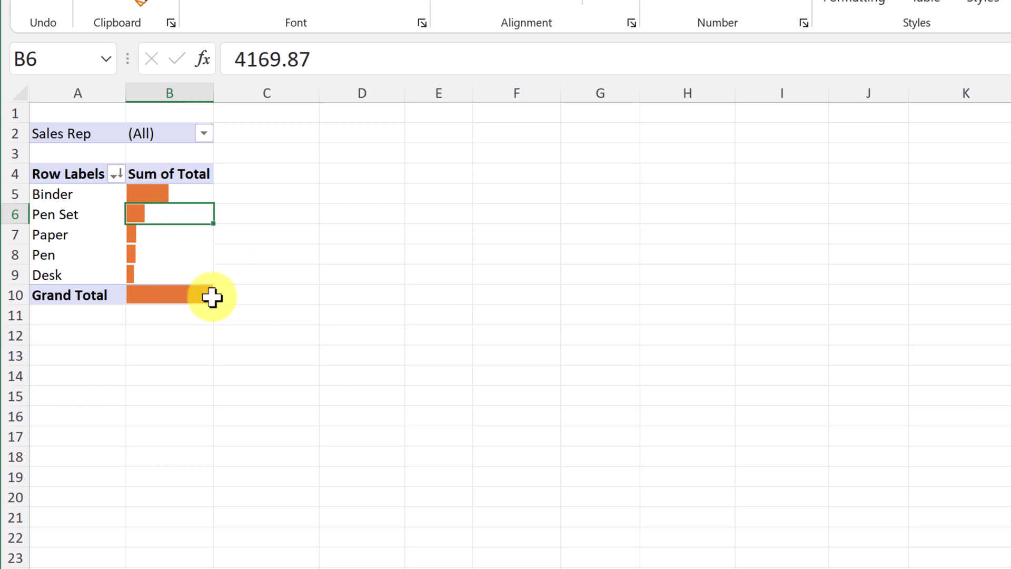
- Start inserting a PivotChart from the PivotTable and preview the Line, Pie, Area, X Y (Scatter), Map and Stock chart types
{"action": "mouse_move", "coordinate": [193, 271]}
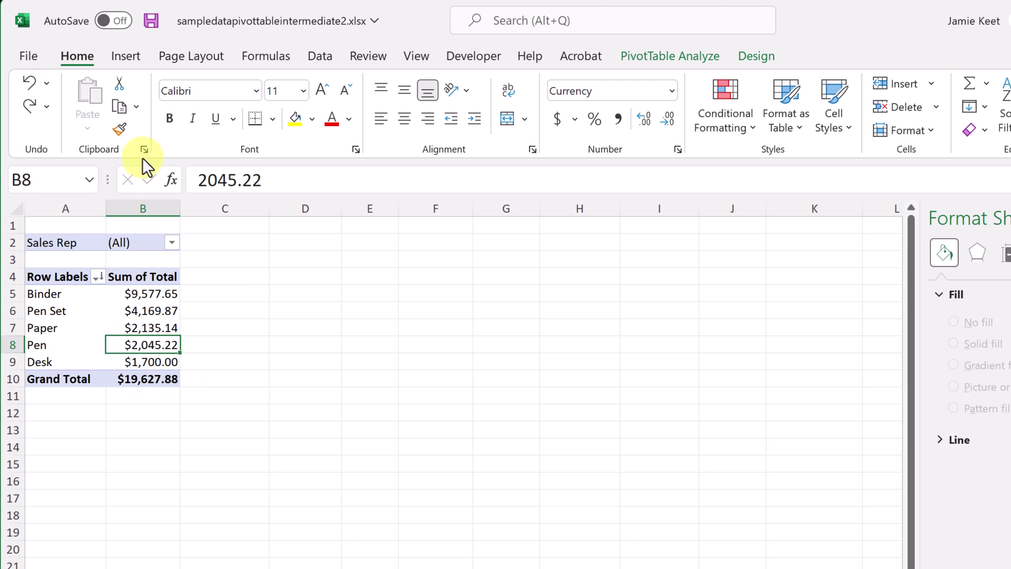
{"action": "left_click", "coordinate": [126, 56]}
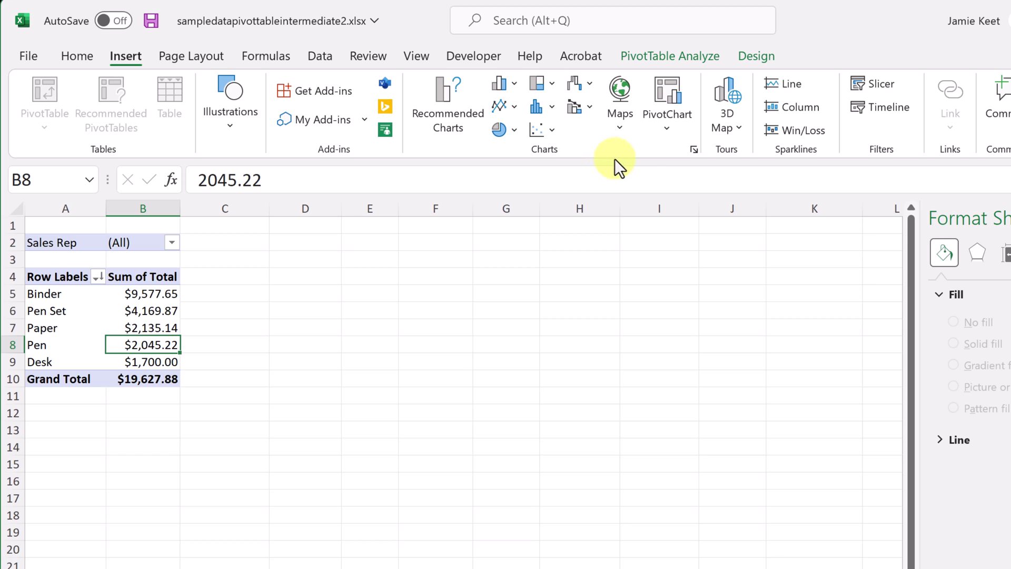
{"action": "left_click", "coordinate": [668, 128]}
{"action": "left_click", "coordinate": [668, 83]}
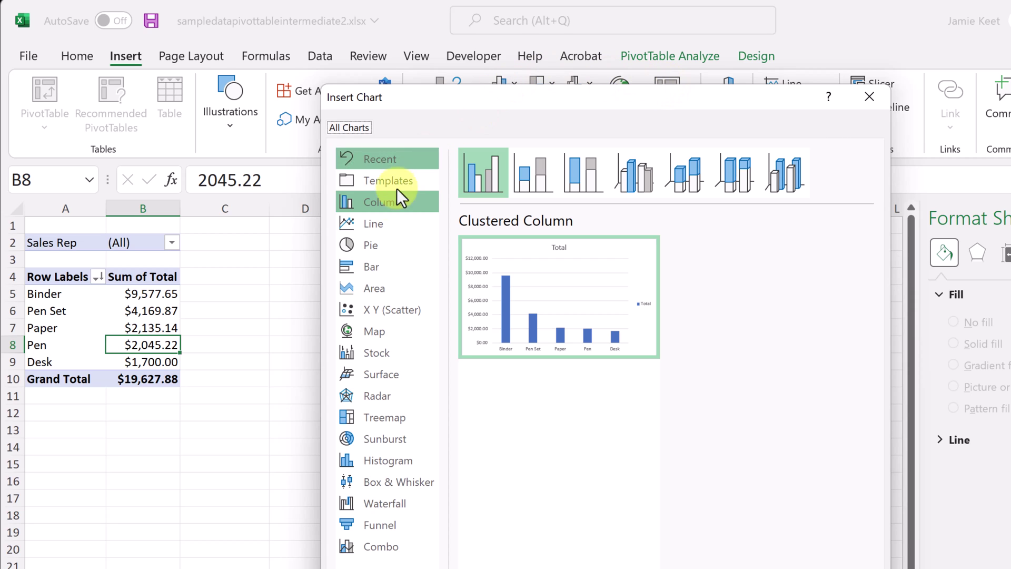
{"action": "left_click", "coordinate": [382, 217]}
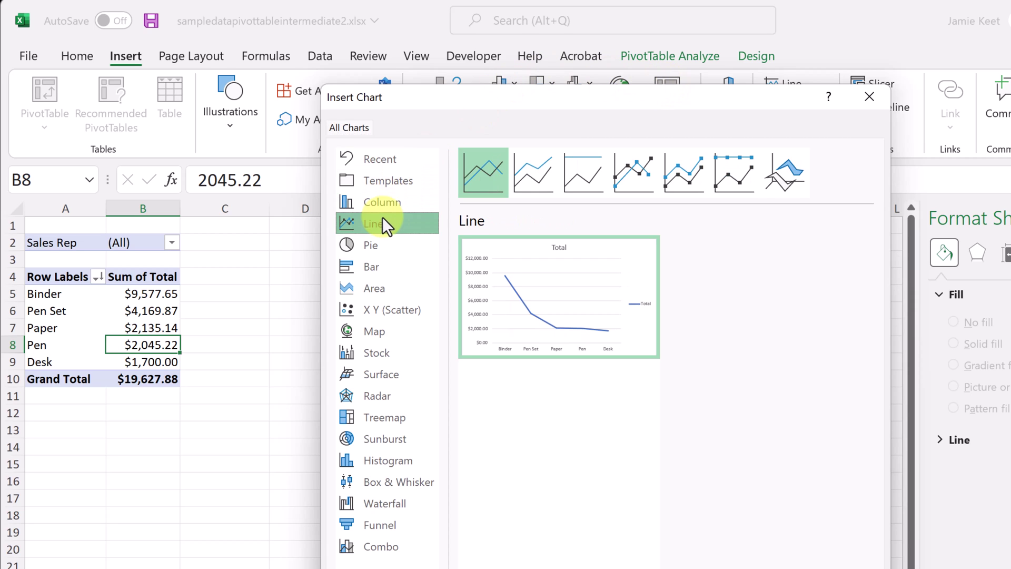
{"action": "left_click", "coordinate": [378, 245]}
{"action": "left_click", "coordinate": [375, 291]}
{"action": "left_click", "coordinate": [372, 313]}
{"action": "left_click", "coordinate": [372, 330]}
{"action": "left_click", "coordinate": [374, 353]}
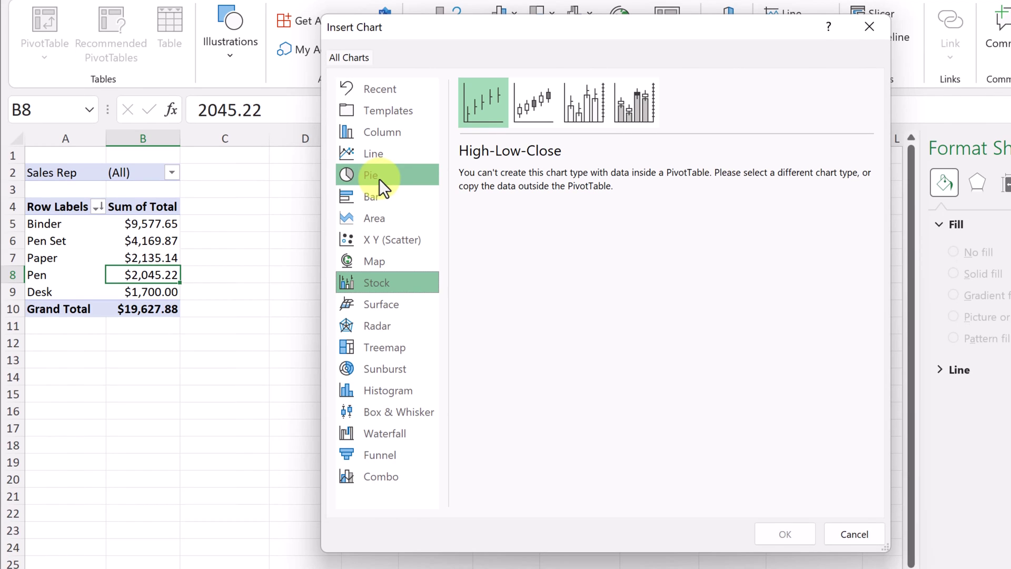
- Compare the pie chart subtypes up to Doughnut and insert the plain Pie version as the PivotChart
{"action": "left_click", "coordinate": [379, 178]}
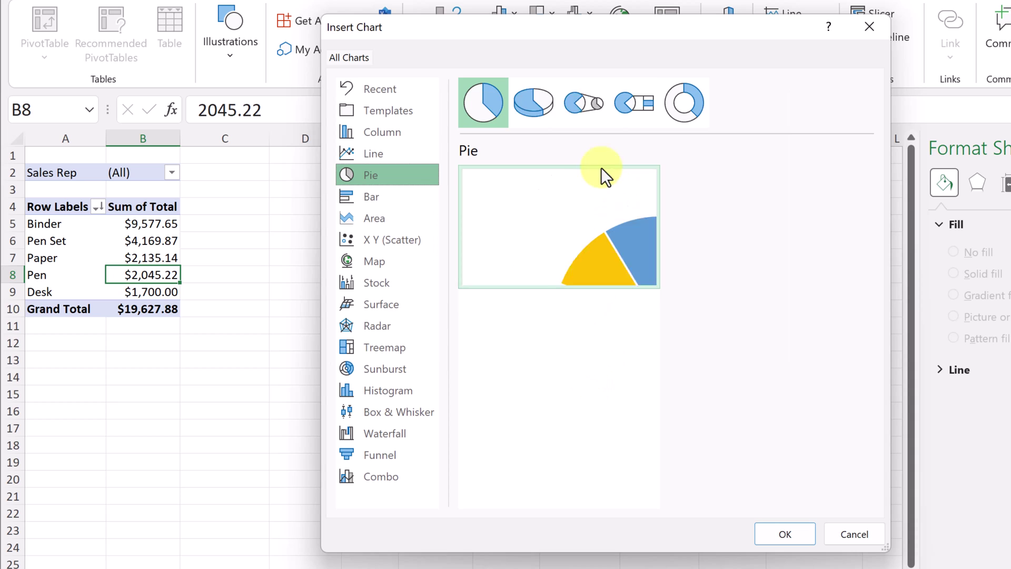
{"action": "left_click", "coordinate": [526, 109]}
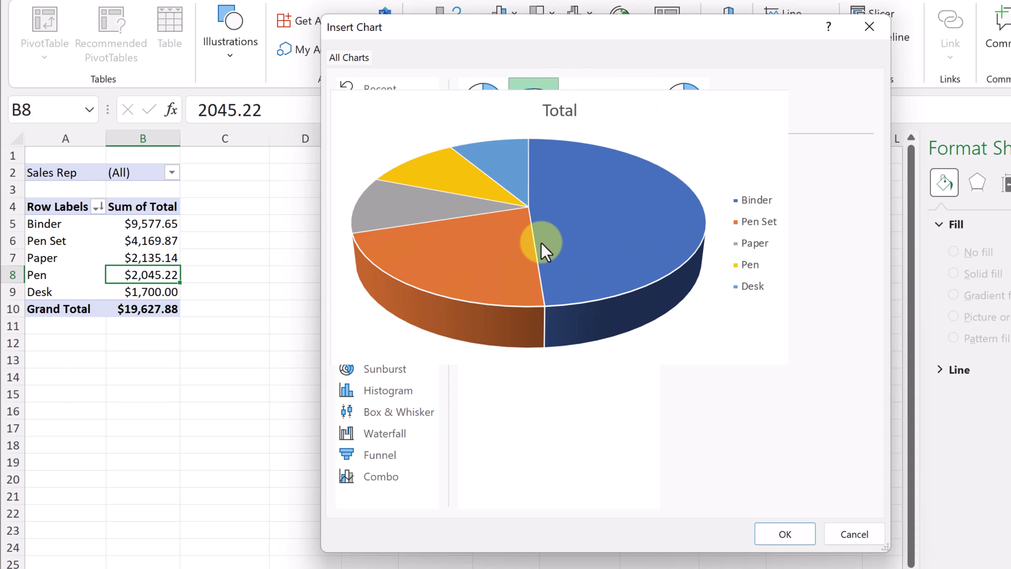
{"action": "left_click", "coordinate": [571, 104]}
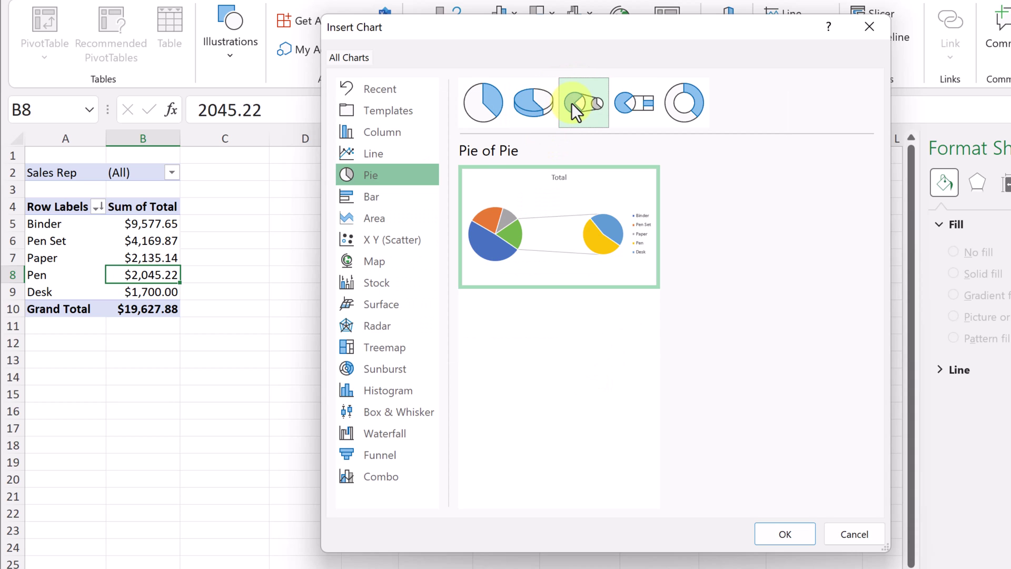
{"action": "left_click", "coordinate": [632, 103]}
{"action": "left_click", "coordinate": [685, 103]}
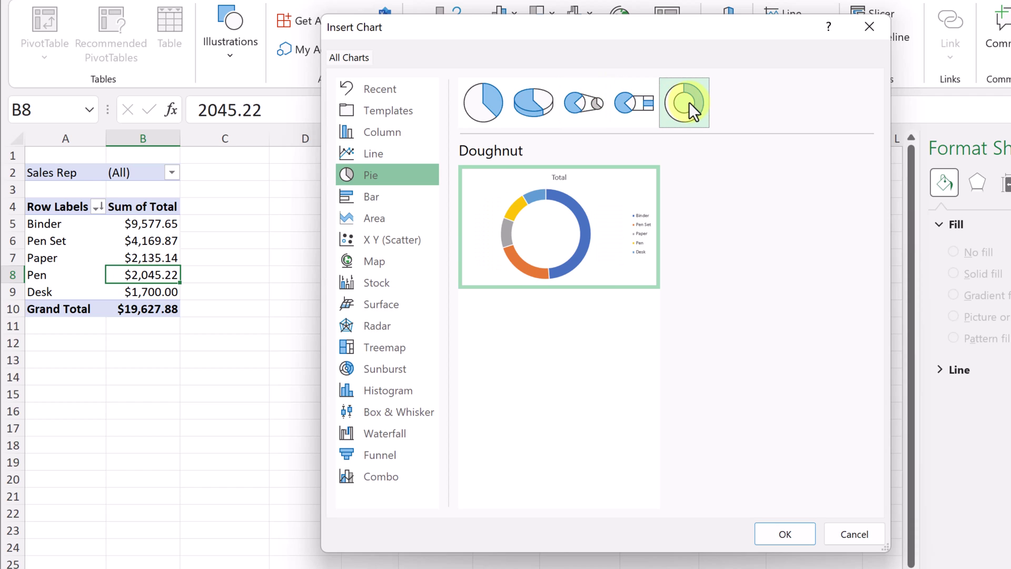
{"action": "left_click", "coordinate": [484, 101]}
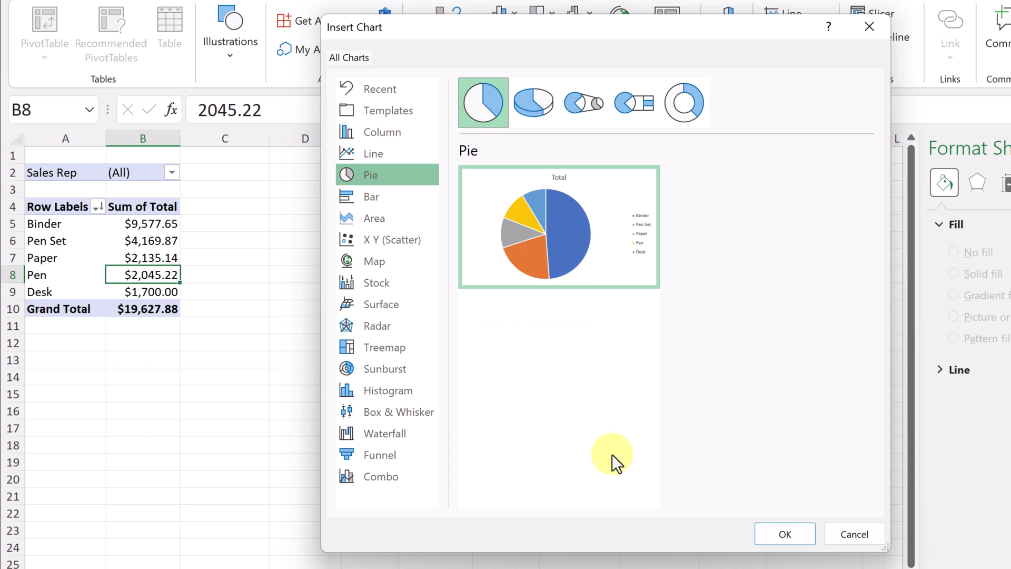
{"action": "left_click", "coordinate": [775, 529]}
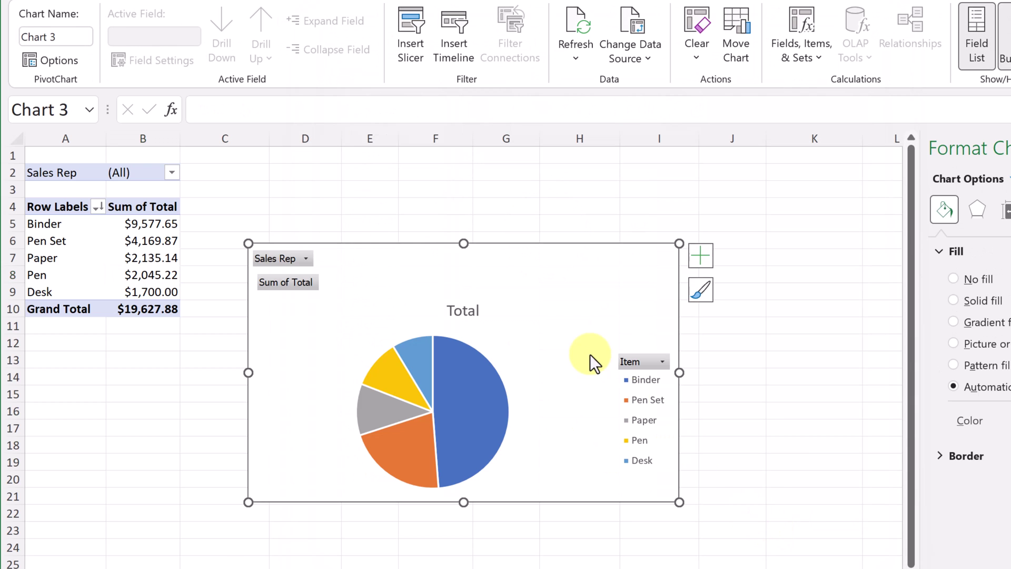
- Move the pie chart beside the PivotTable, starting in column C at row 2, and shrink it slightly to end at row 16
{"action": "left_click_drag", "start_coordinate": [333, 328], "coordinate": [305, 250]}
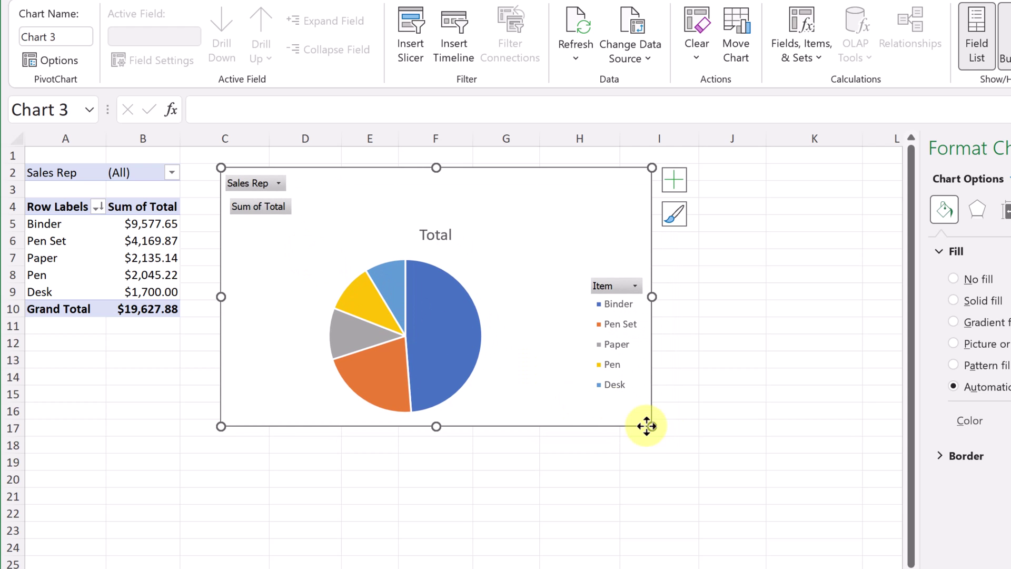
{"action": "left_click_drag", "start_coordinate": [652, 426], "coordinate": [634, 411]}
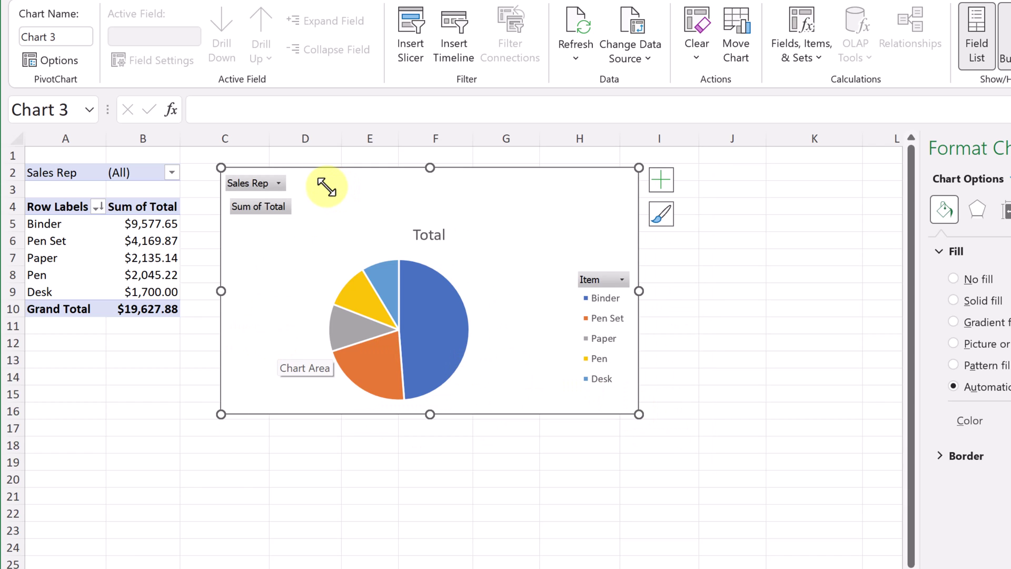
- Filter the PivotChart by its Sales Rep field to show a single sales rep
{"action": "left_click", "coordinate": [277, 183]}
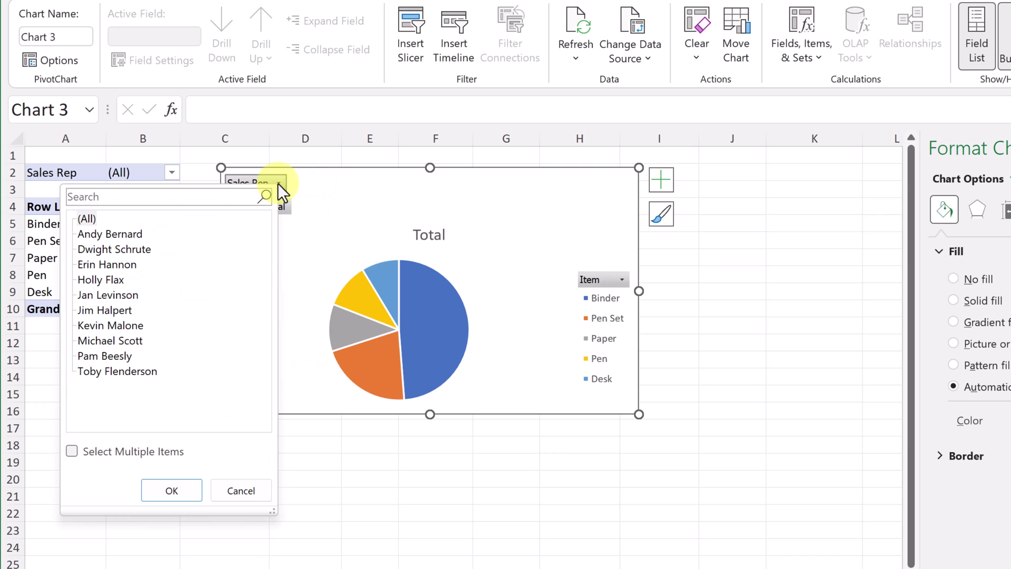
{"action": "left_click", "coordinate": [91, 264]}
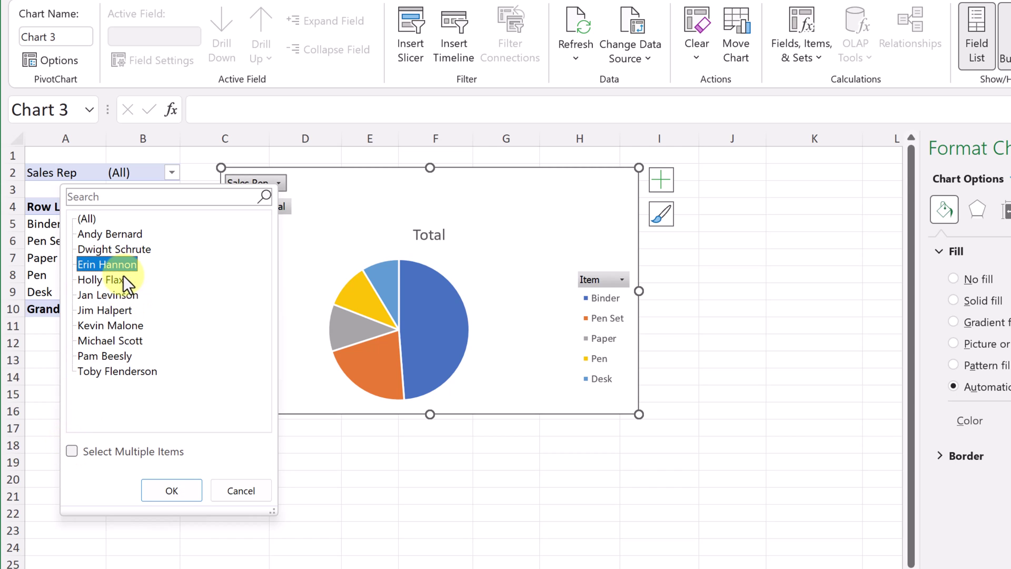
{"action": "left_click", "coordinate": [123, 341]}
{"action": "left_click", "coordinate": [169, 490]}
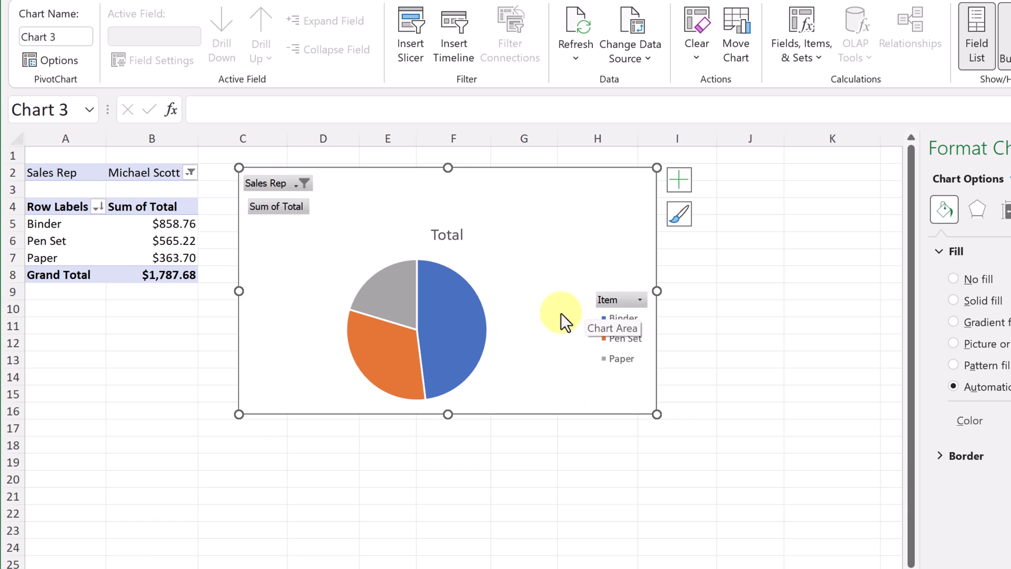
- Set the PivotChart's Sales Rep filter back to (All)
{"action": "left_click", "coordinate": [278, 187]}
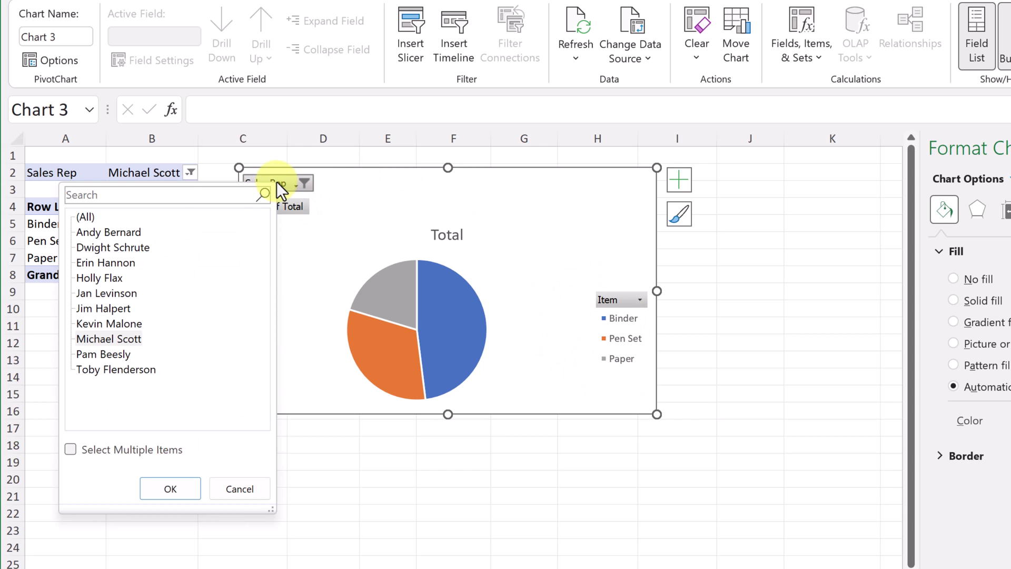
{"action": "left_click", "coordinate": [85, 217]}
{"action": "left_click", "coordinate": [168, 488]}
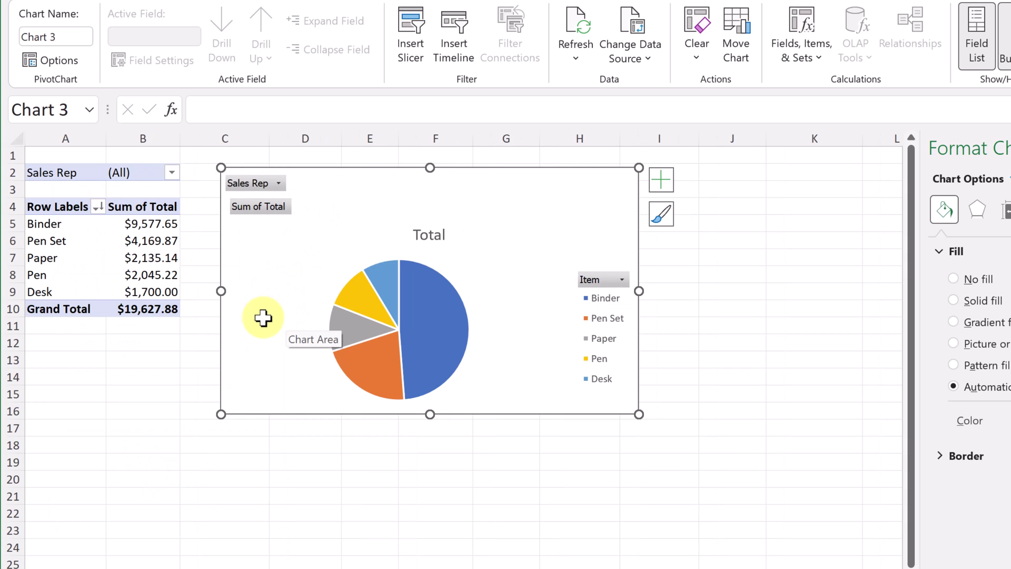
- Filter the PivotChart's Item field to show only Desk and Paper
{"action": "left_click", "coordinate": [622, 280]}
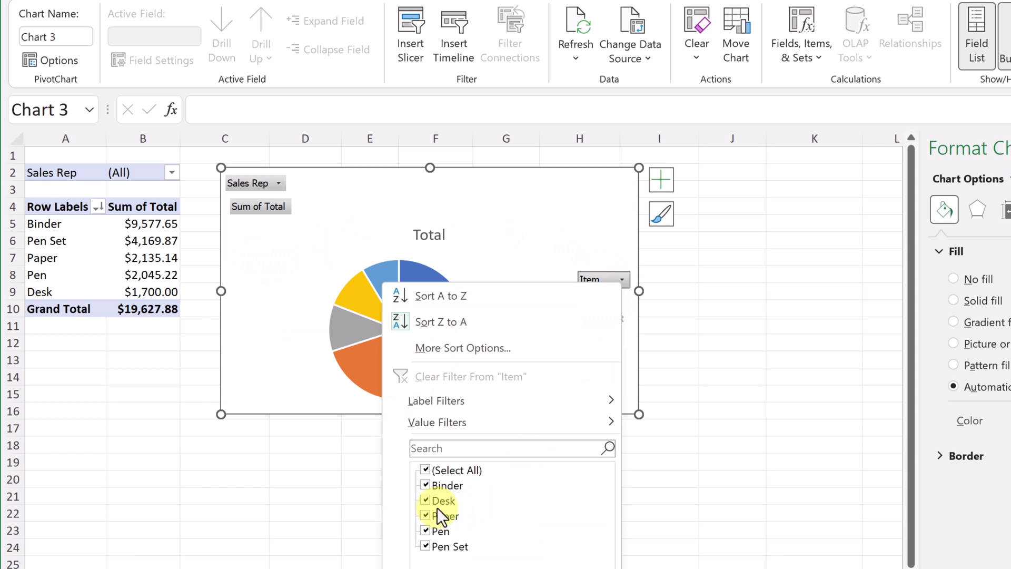
{"action": "left_click", "coordinate": [426, 470]}
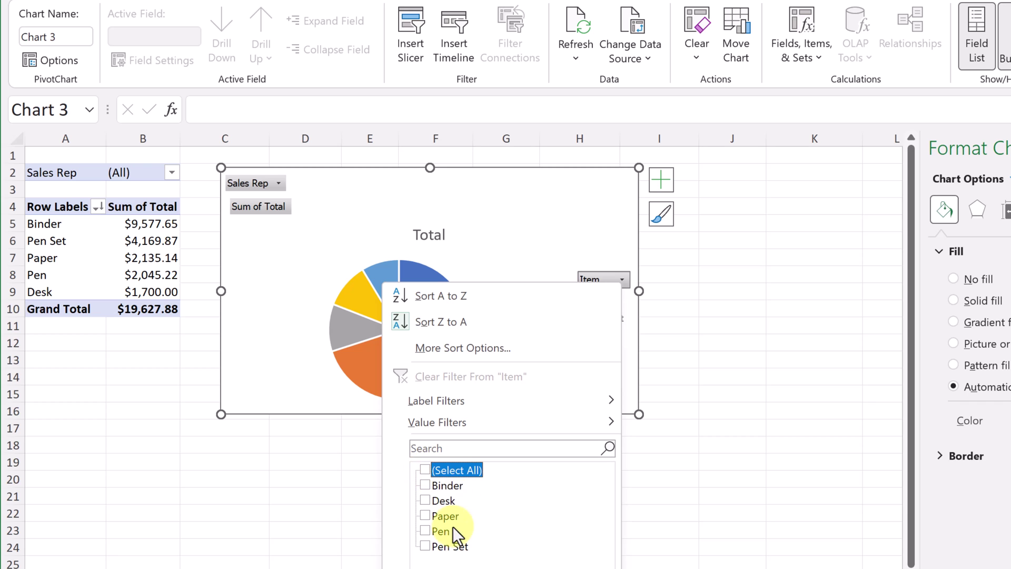
{"action": "left_click", "coordinate": [428, 516]}
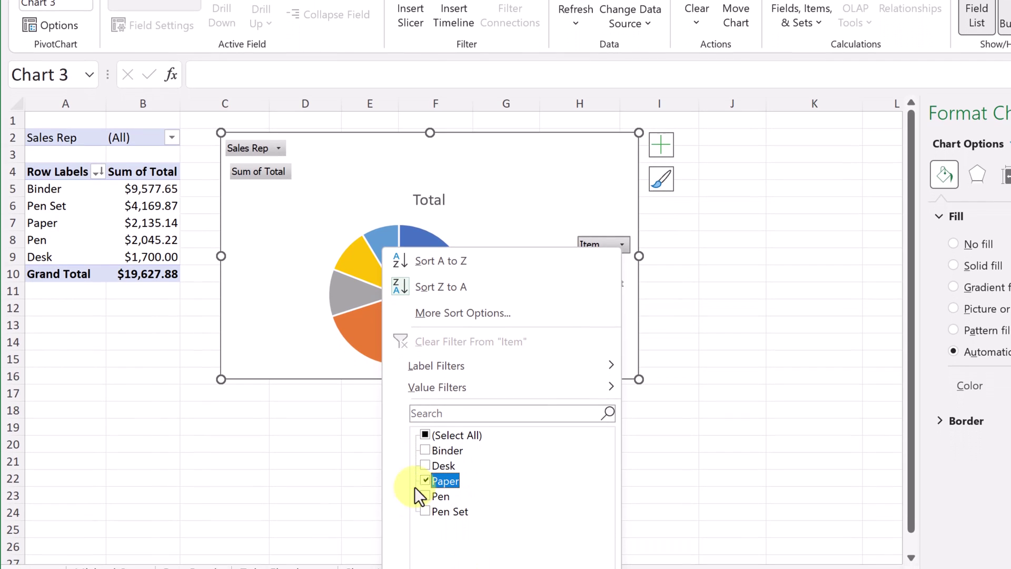
{"action": "key", "text": "Return"}
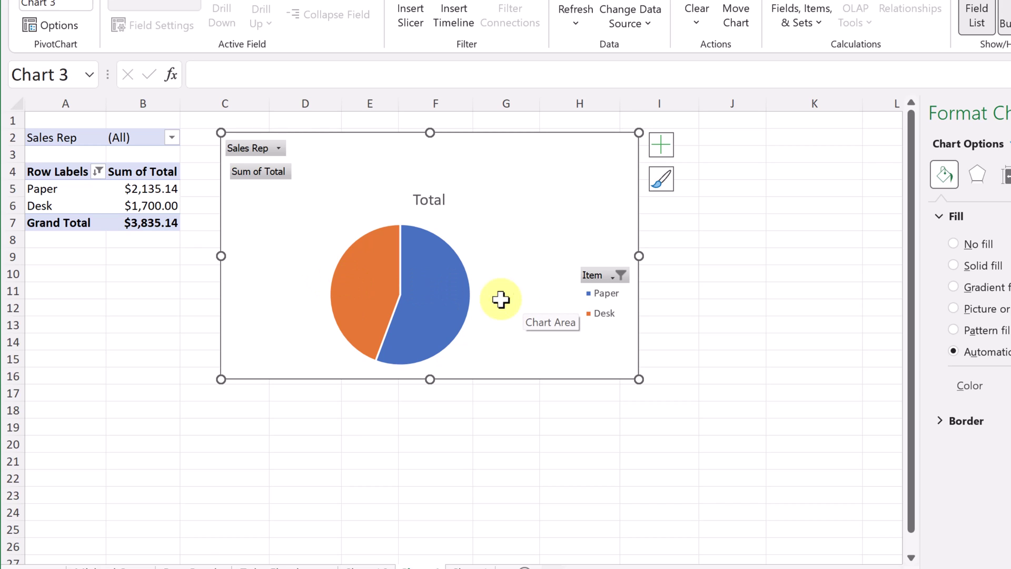
- Reselect all items in the PivotChart's Item filter
{"action": "left_click", "coordinate": [612, 277]}
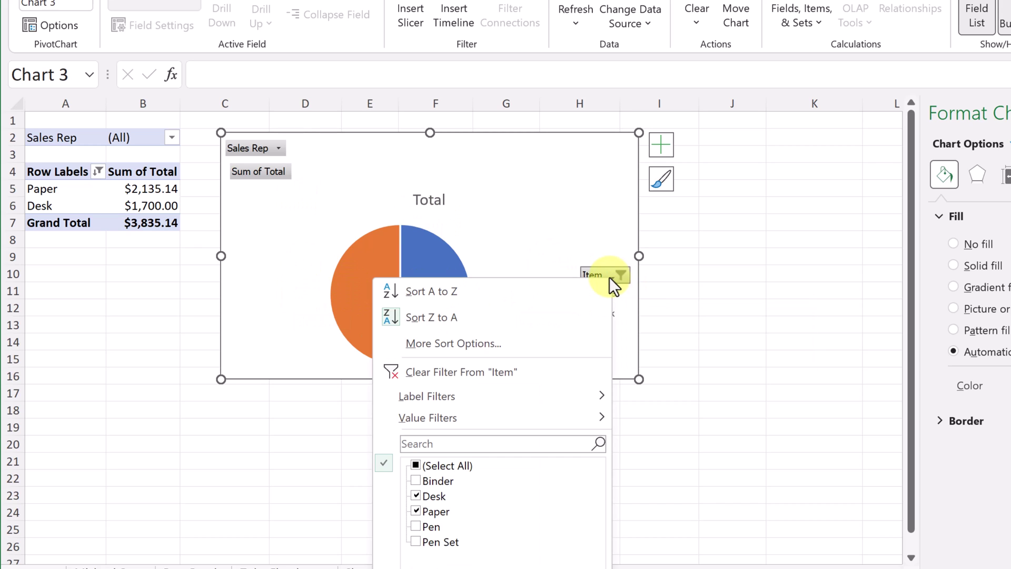
{"action": "left_click", "coordinate": [414, 463]}
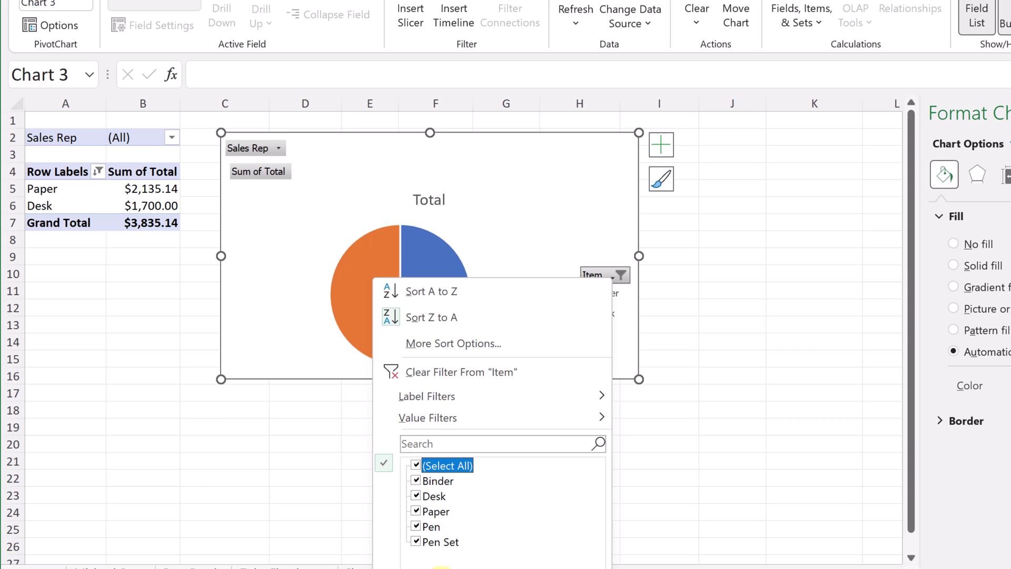
{"action": "key", "text": "Return"}
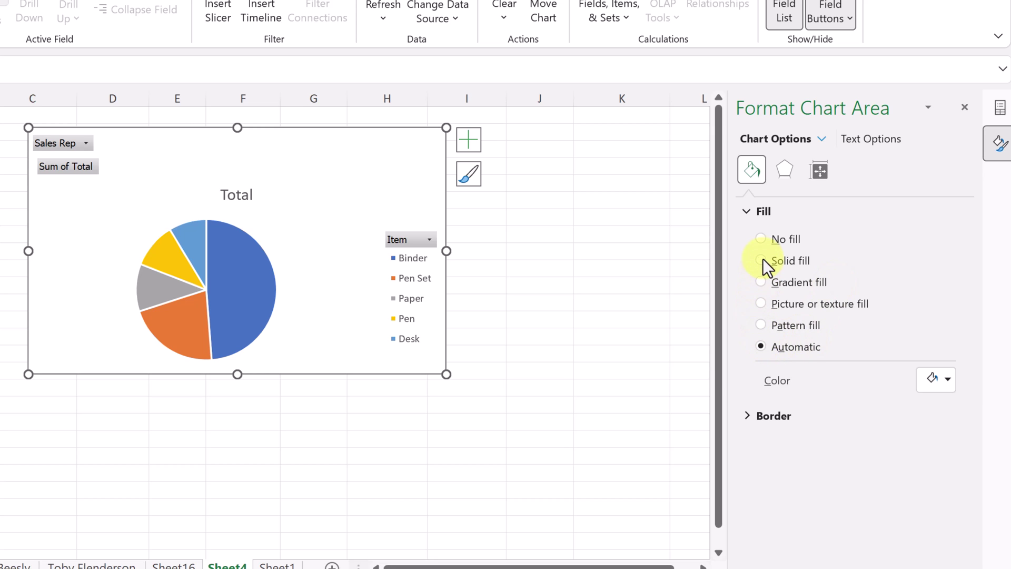
- Try a gradient fill on the PivotChart's chart area and replace it with a dotted pattern fill
{"action": "left_click", "coordinate": [760, 281]}
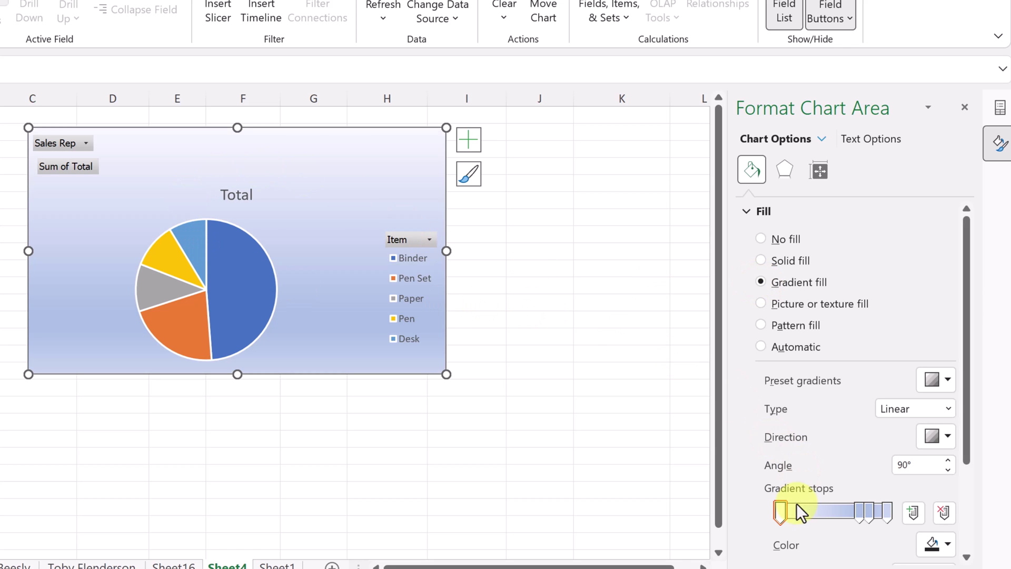
{"action": "left_click", "coordinate": [780, 514]}
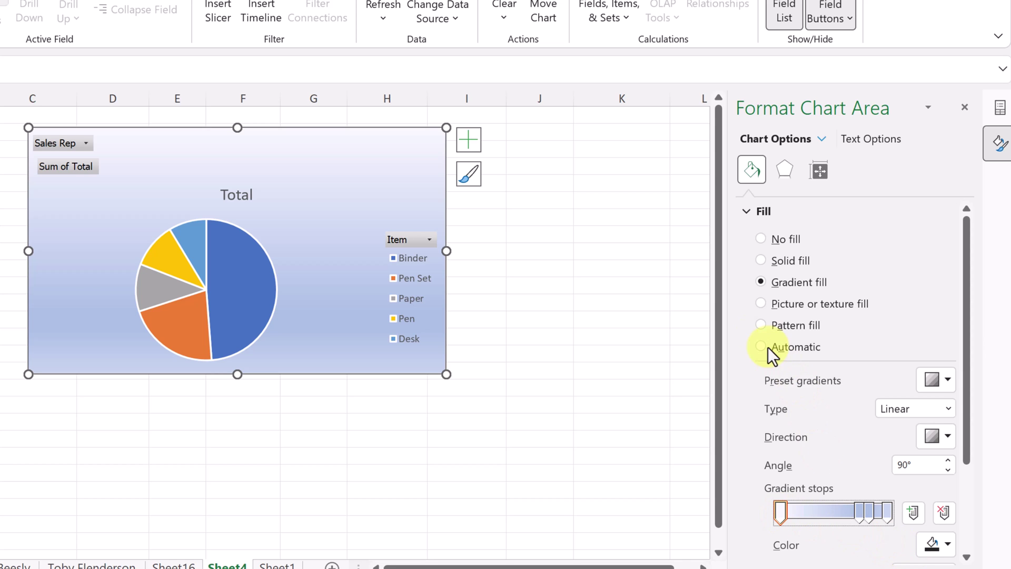
{"action": "left_click", "coordinate": [760, 324]}
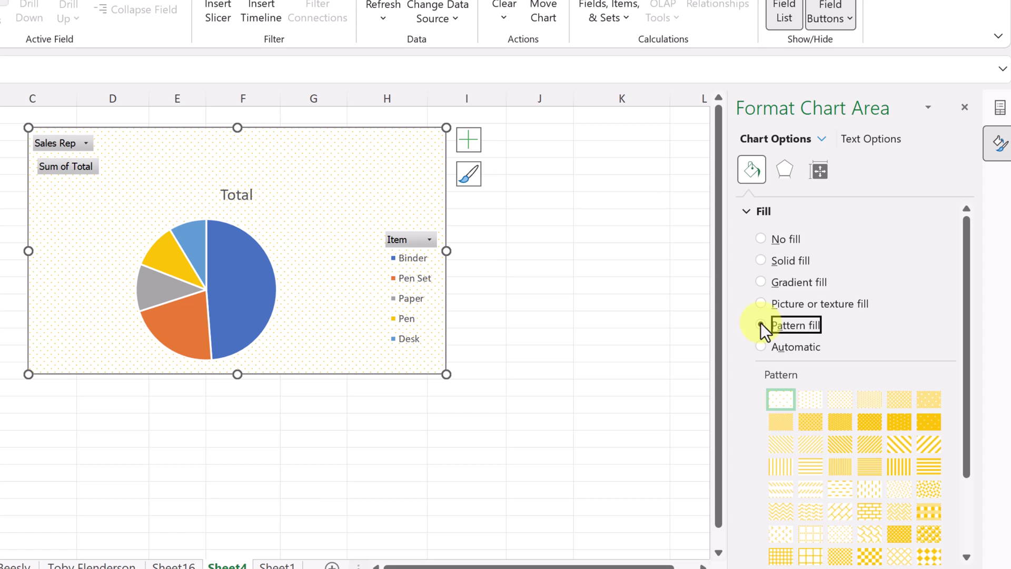
- Set the text of the PivotChart's legend to a solid blue fill
{"action": "left_click", "coordinate": [867, 139]}
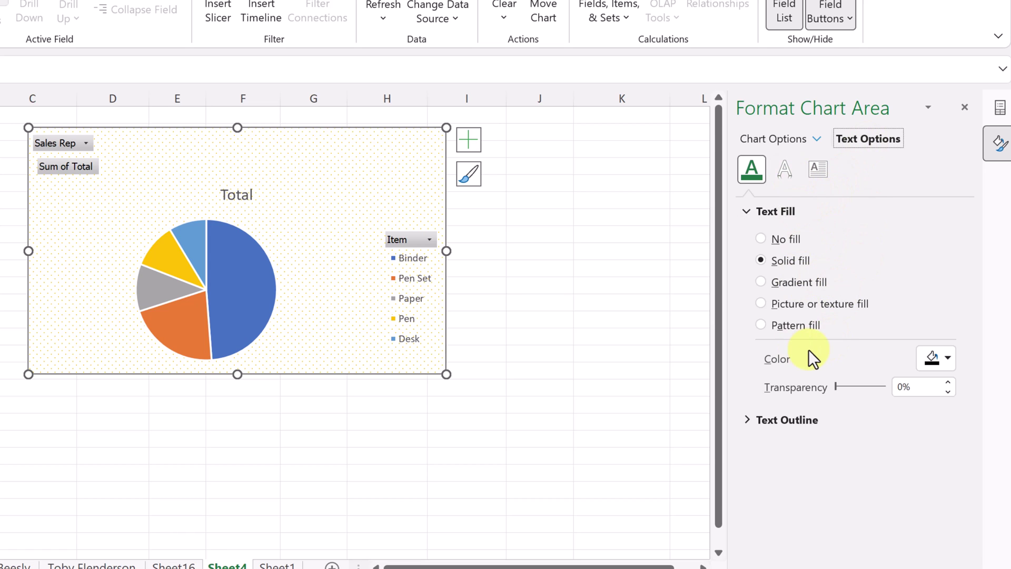
{"action": "left_click", "coordinate": [245, 196]}
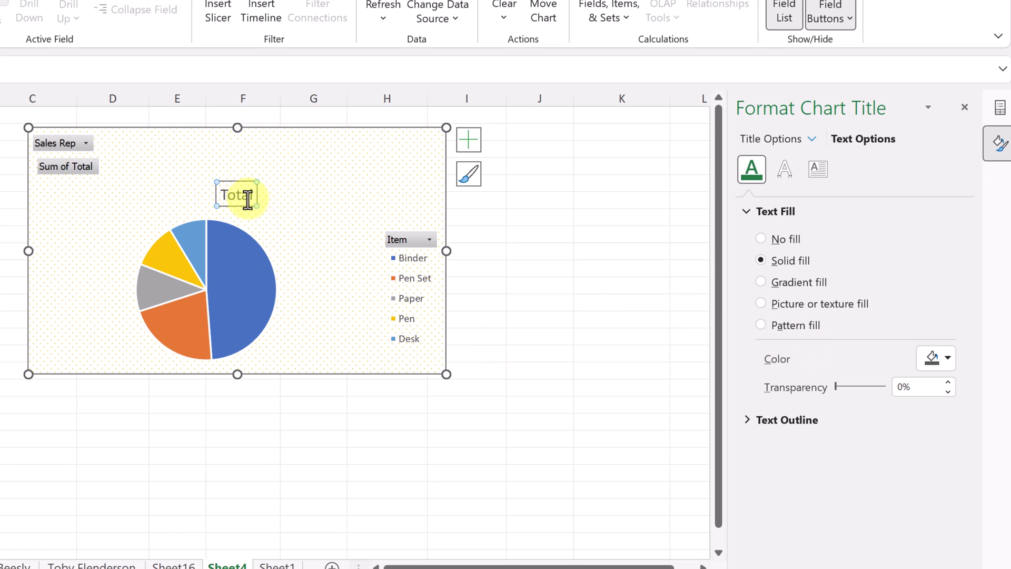
{"action": "left_click", "coordinate": [812, 139]}
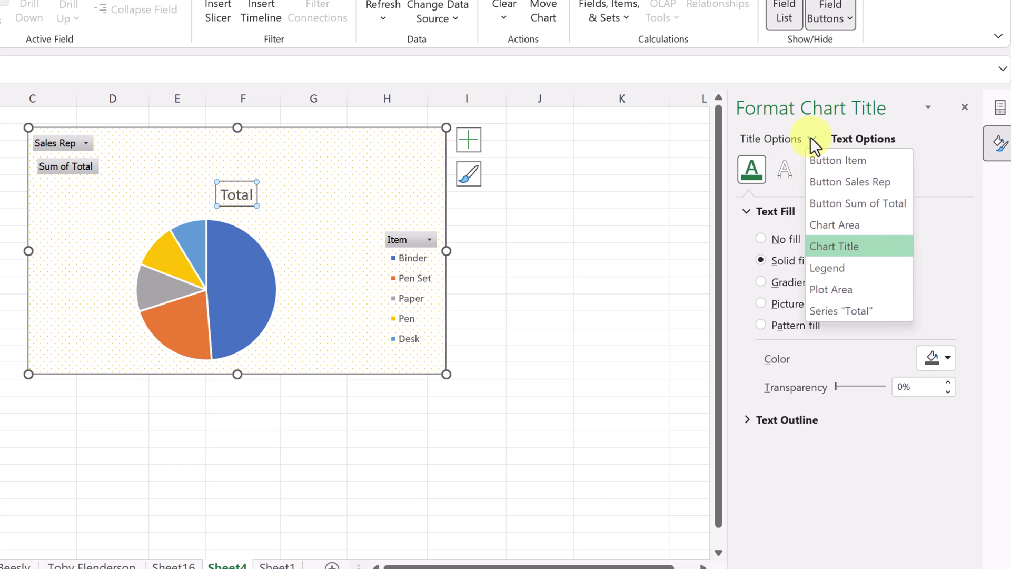
{"action": "left_click", "coordinate": [853, 270]}
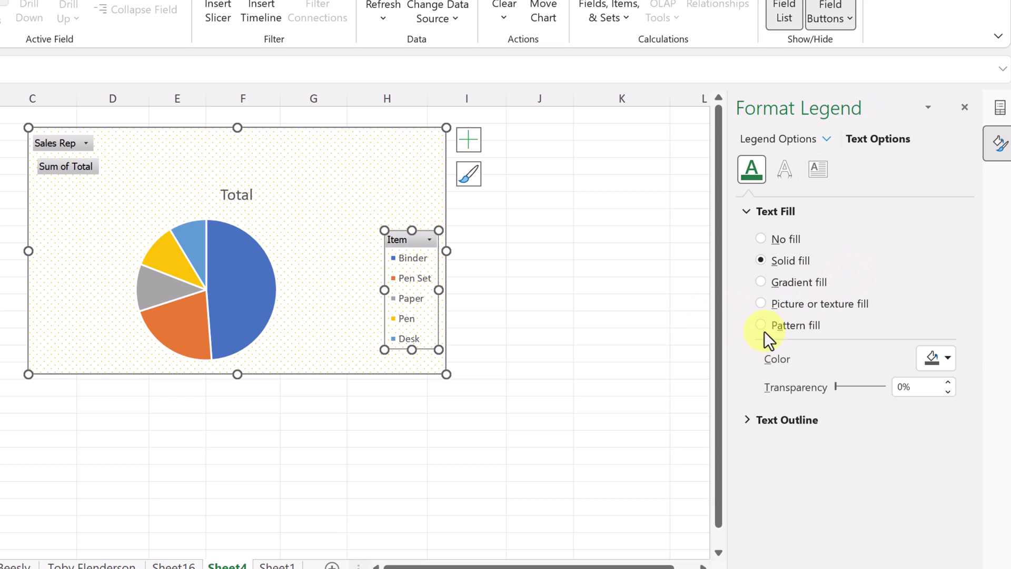
{"action": "left_click", "coordinate": [946, 361]}
{"action": "left_click", "coordinate": [984, 407]}
- Try the Top and Bottom legend positions in the PivotChart and set the legend back to Right
{"action": "left_click", "coordinate": [763, 136]}
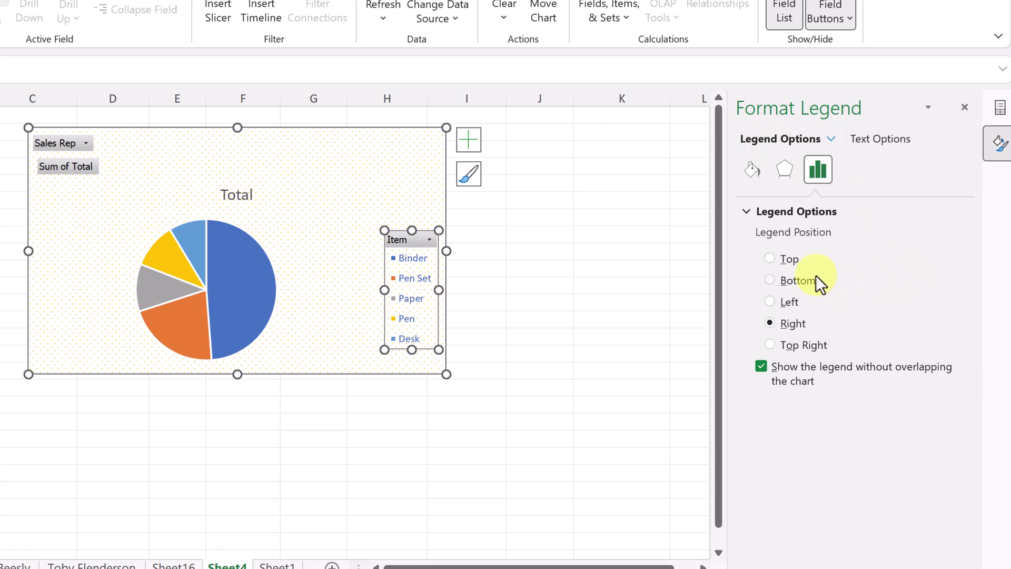
{"action": "left_click", "coordinate": [773, 260]}
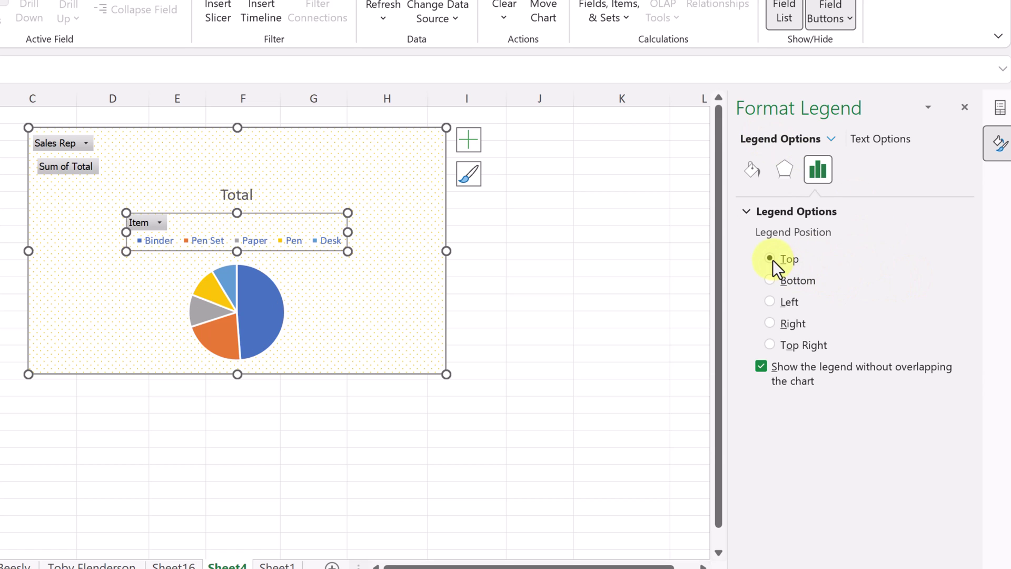
{"action": "left_click", "coordinate": [770, 281]}
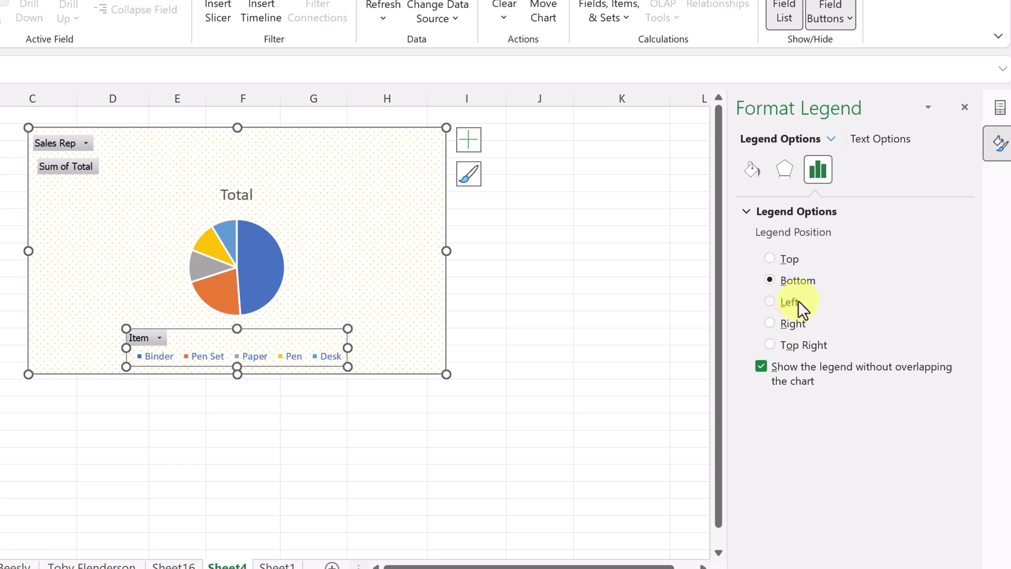
{"action": "left_click", "coordinate": [772, 323]}
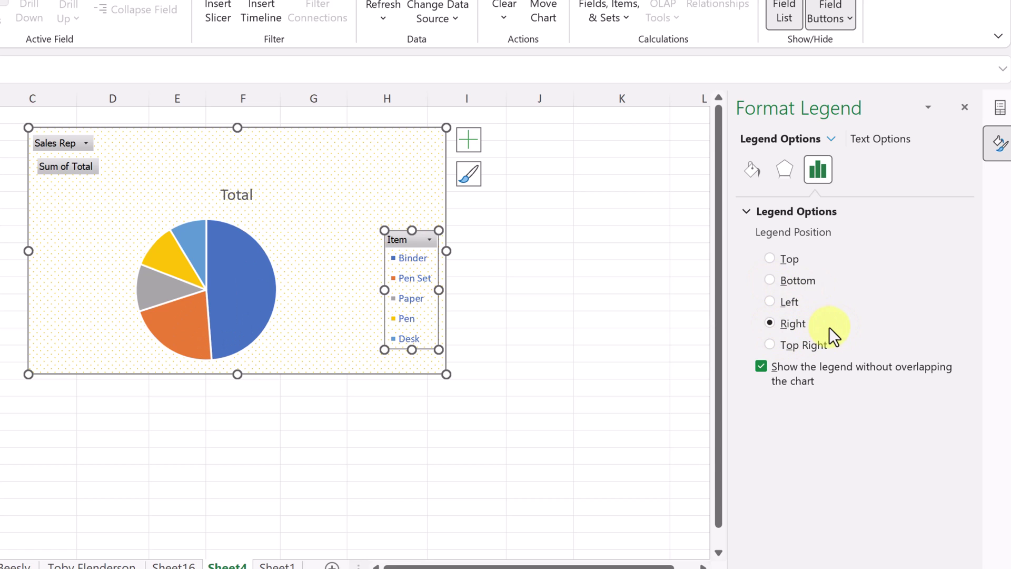
- Move the legend closer to the pie and shrink the whole PivotChart in width and height
{"action": "left_click_drag", "start_coordinate": [379, 315], "coordinate": [310, 309]}
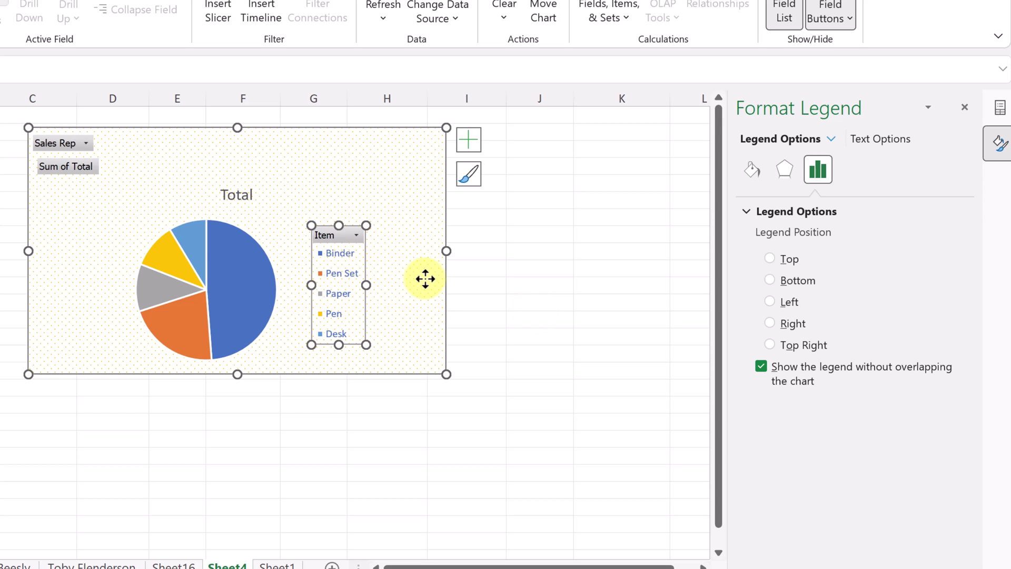
{"action": "left_click_drag", "start_coordinate": [446, 374], "coordinate": [387, 347]}
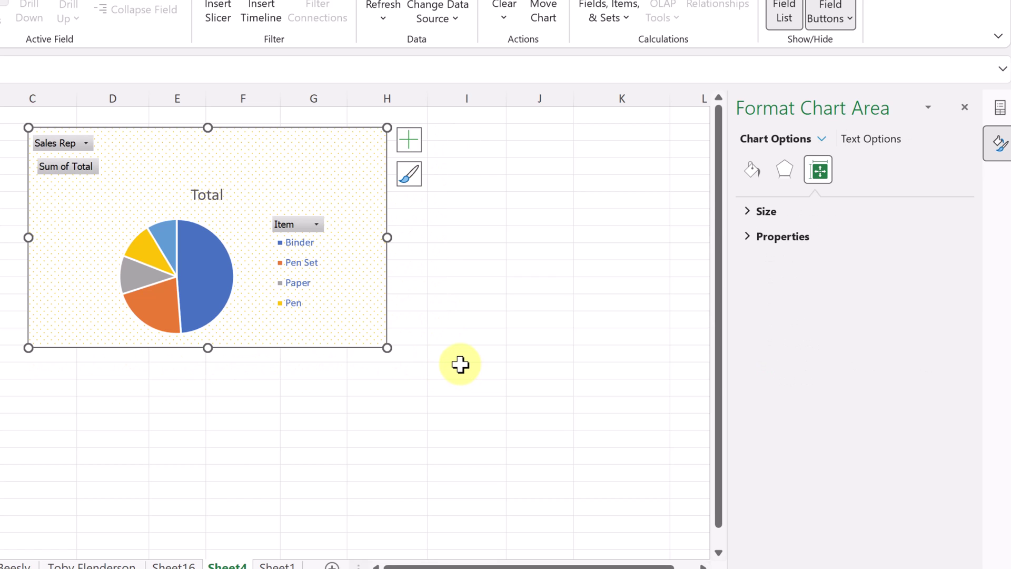